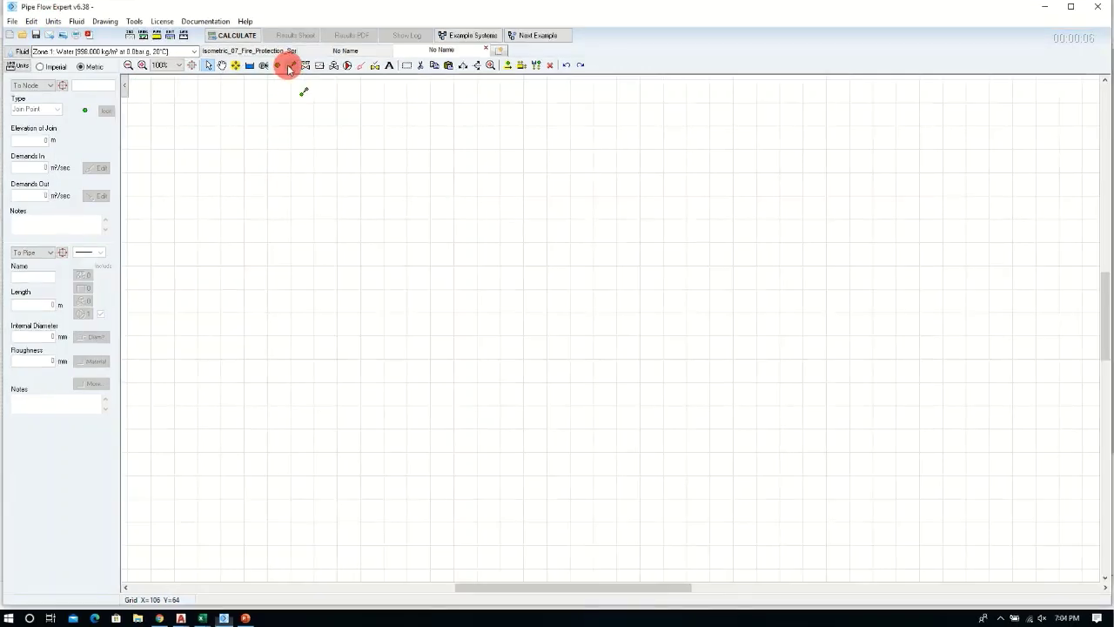
Start the first pipe at node N1, fix its end point, and accept setting up default pipe data.
{"action": "left_click", "coordinate": [290, 66]}
{"action": "left_click", "coordinate": [289, 173]}
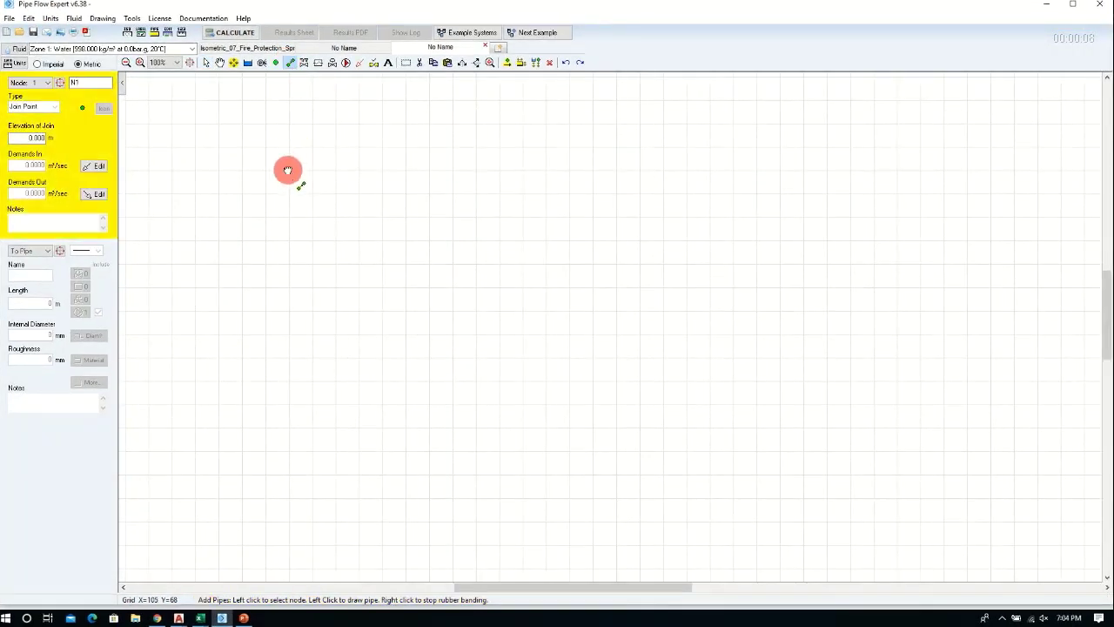
{"action": "left_click", "coordinate": [452, 172]}
{"action": "left_click", "coordinate": [582, 358]}
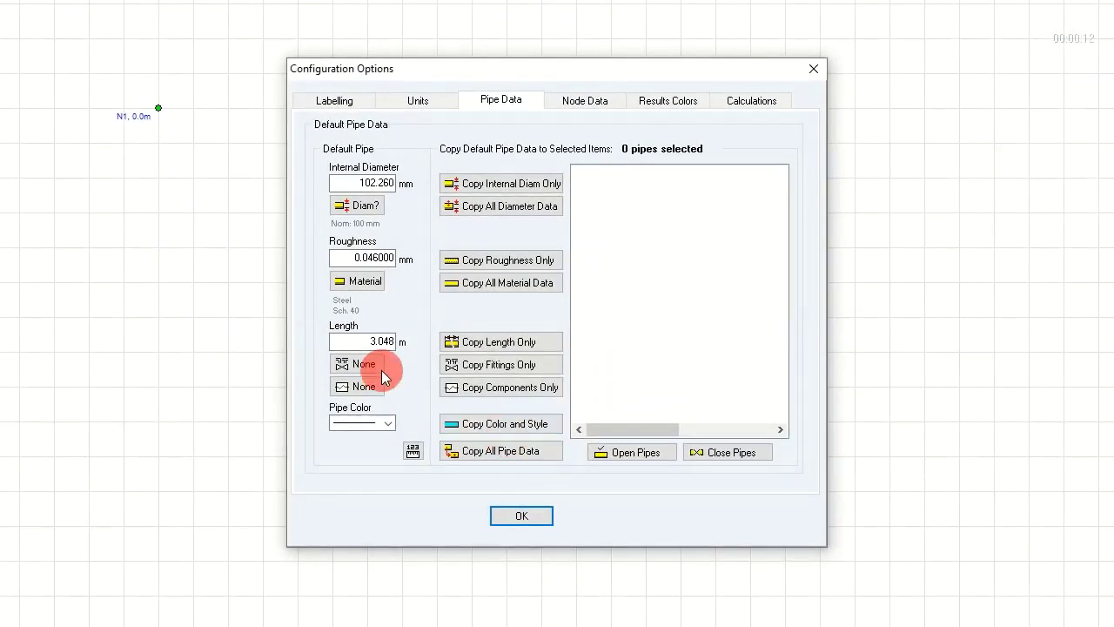
Save 150 mm Steel (ANSI) Sch. 40 as the default pipe.
{"action": "left_click", "coordinate": [363, 281]}
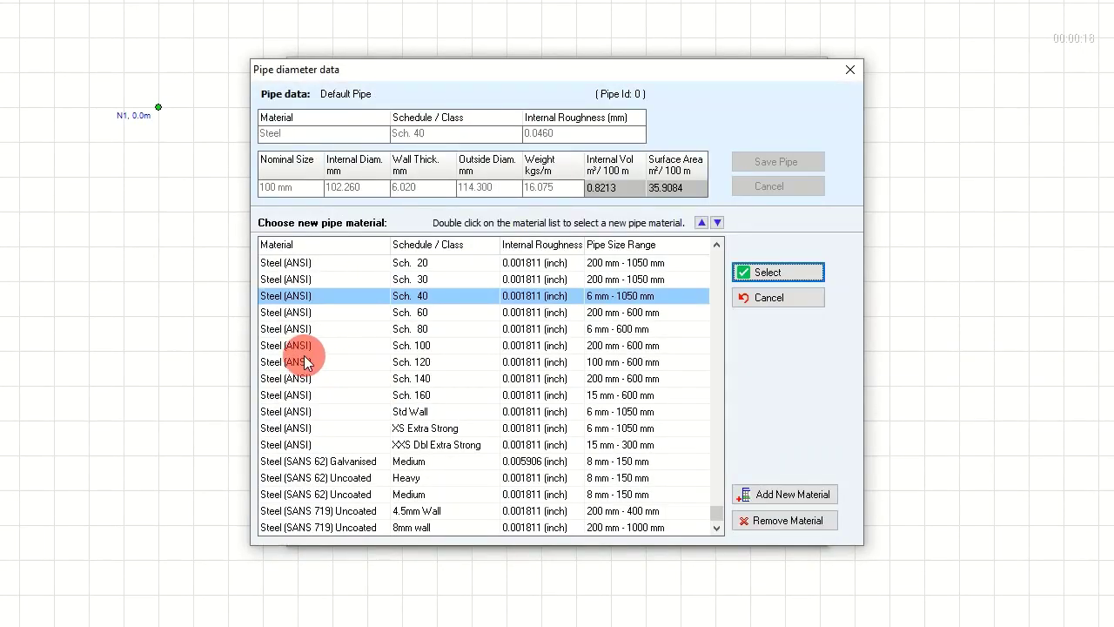
{"action": "left_click", "coordinate": [359, 477]}
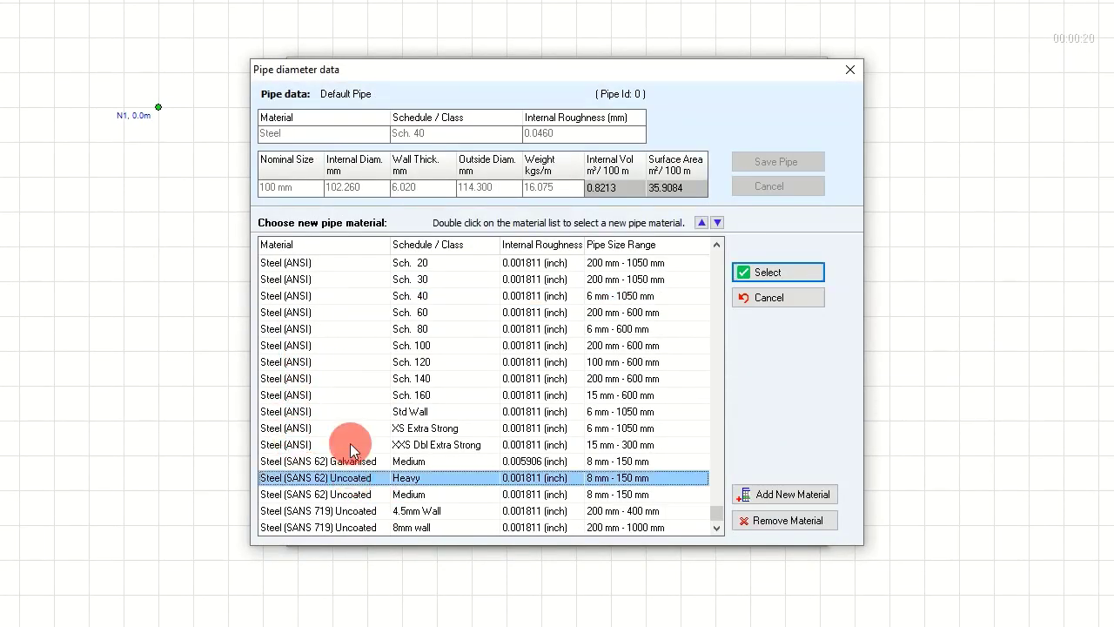
{"action": "key", "text": "Down"}
{"action": "left_click", "coordinate": [379, 477]}
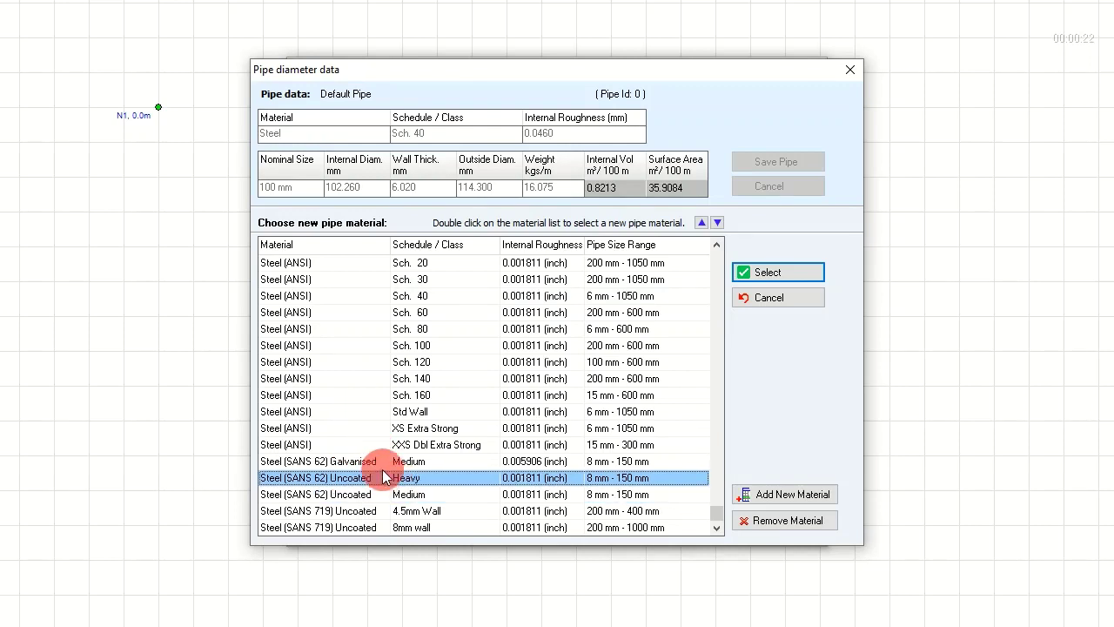
{"action": "key", "text": "Down"}
{"action": "key", "text": "Down"}
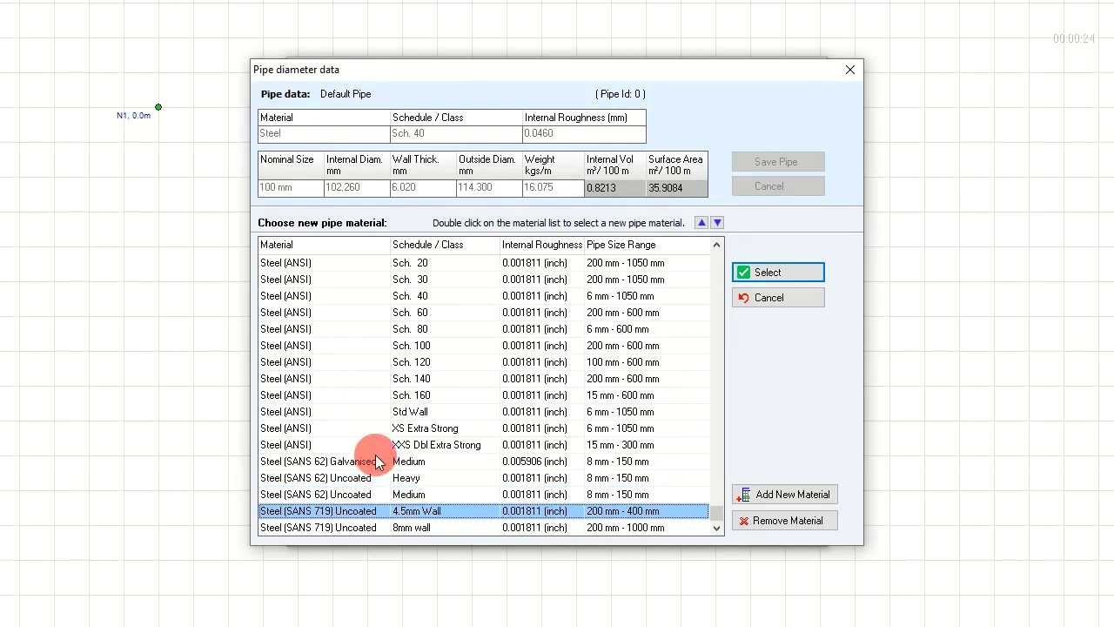
{"action": "key", "text": "Down"}
{"action": "left_click", "coordinate": [389, 478]}
{"action": "key", "text": "Up"}
{"action": "key", "text": "Up"}
{"action": "key", "text": "Up"}
{"action": "key", "text": "Up"}
{"action": "key", "text": "Up"}
{"action": "key", "text": "Up"}
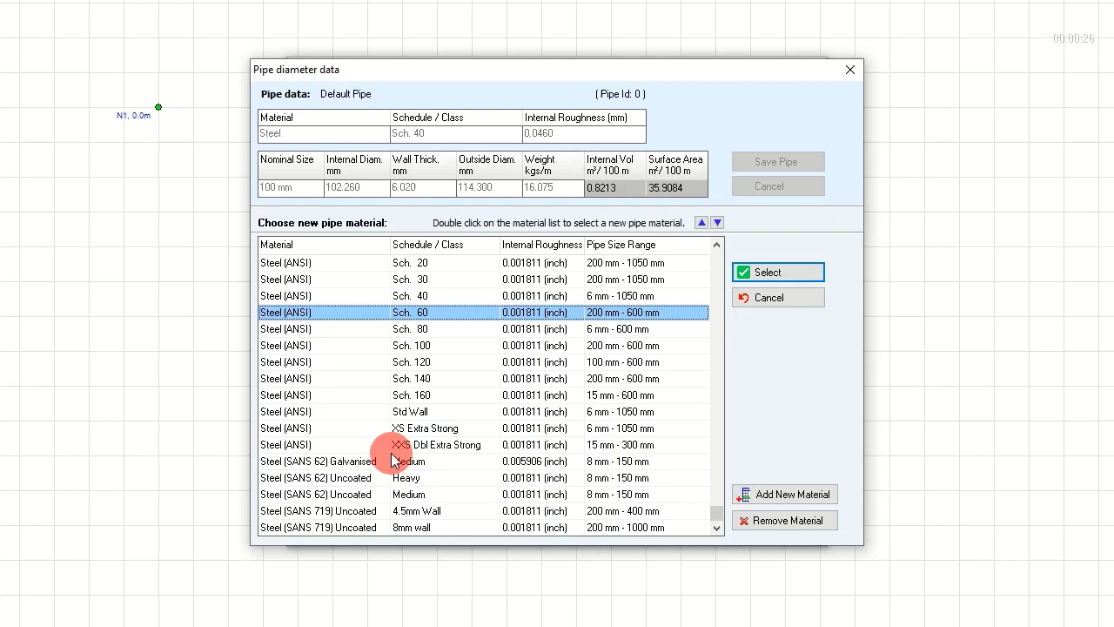
{"action": "key", "text": "Up"}
{"action": "key", "text": "Up"}
{"action": "key", "text": "Up"}
{"action": "key", "text": "Down"}
{"action": "key", "text": "Down"}
{"action": "key", "text": "Down"}
{"action": "key", "text": "Down"}
{"action": "key", "text": "Down"}
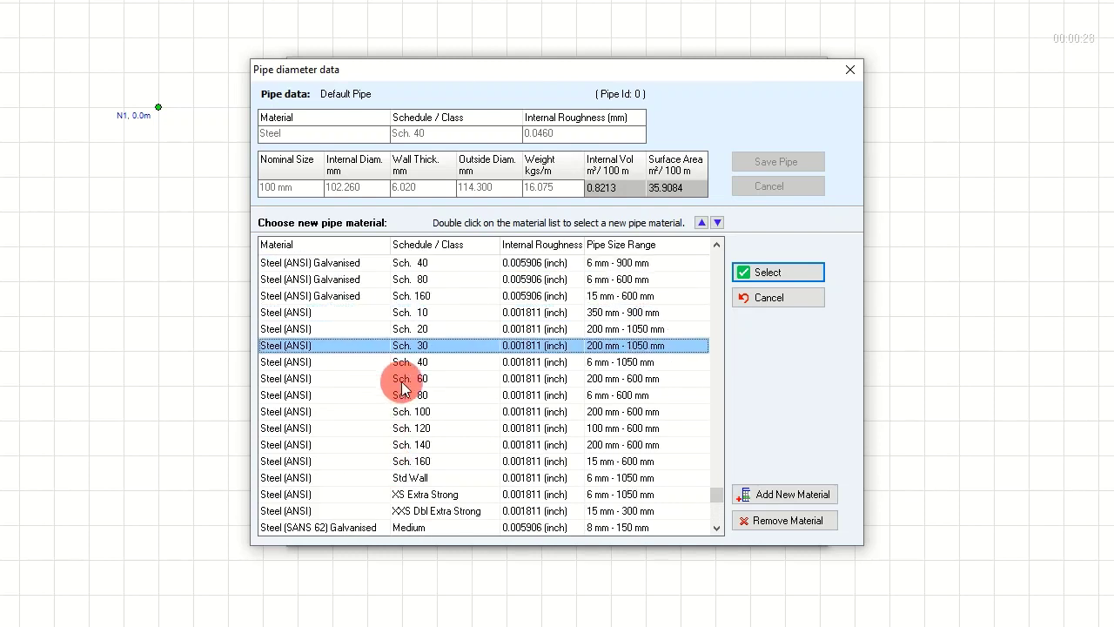
{"action": "double_click", "coordinate": [294, 362]}
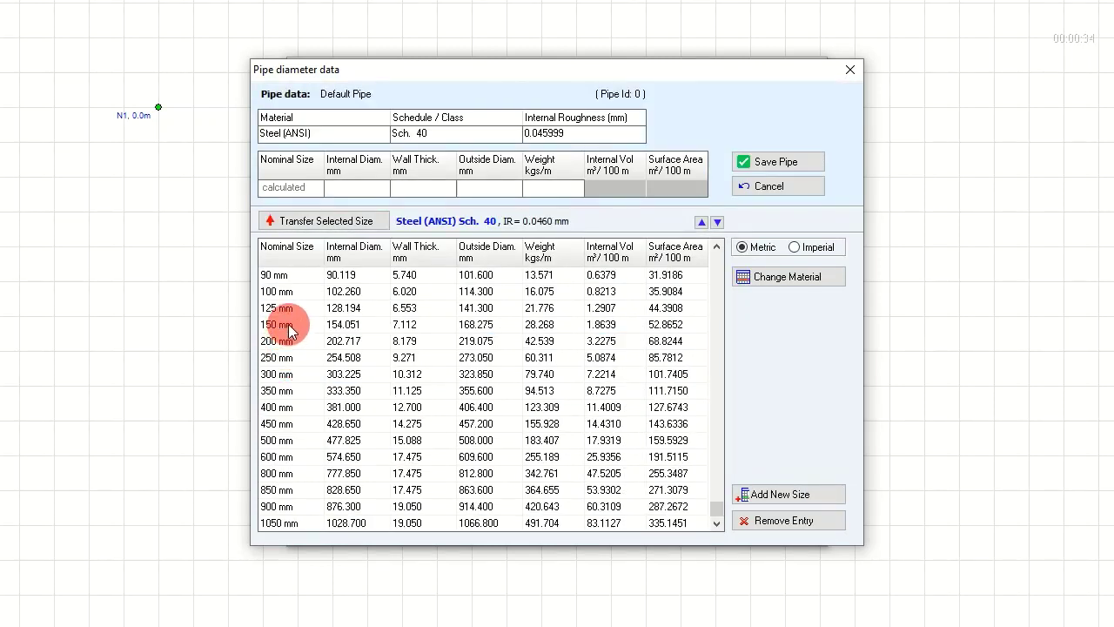
{"action": "double_click", "coordinate": [288, 325]}
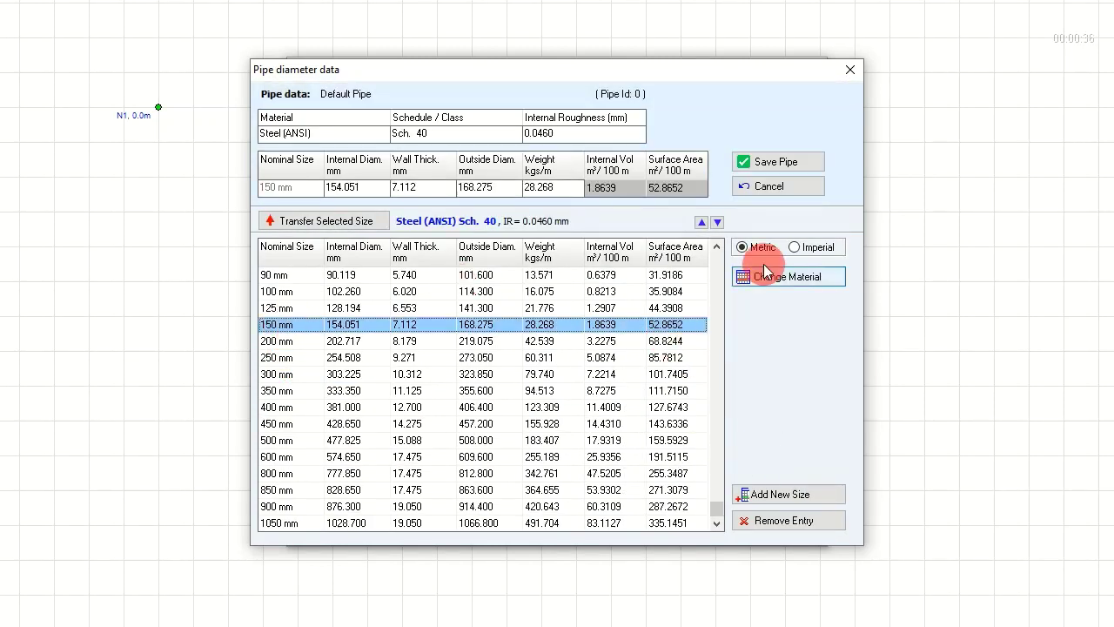
{"action": "left_click", "coordinate": [763, 165]}
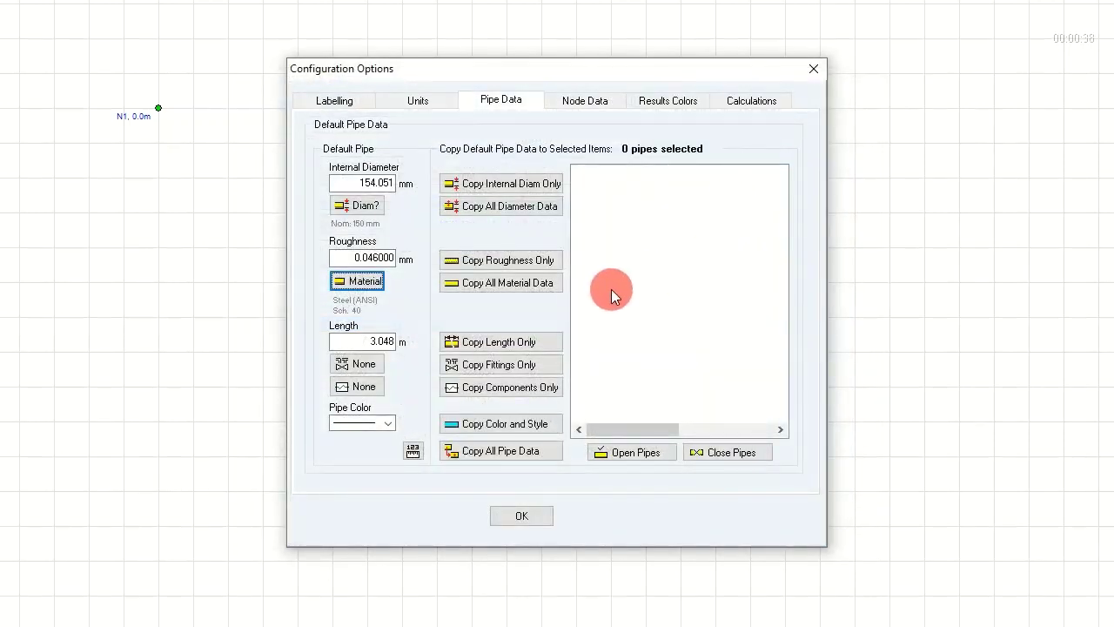
Confirm the configuration so pipe P1 joins N1 to N2 with the 154.051 mm steel default.
{"action": "left_click", "coordinate": [503, 520]}
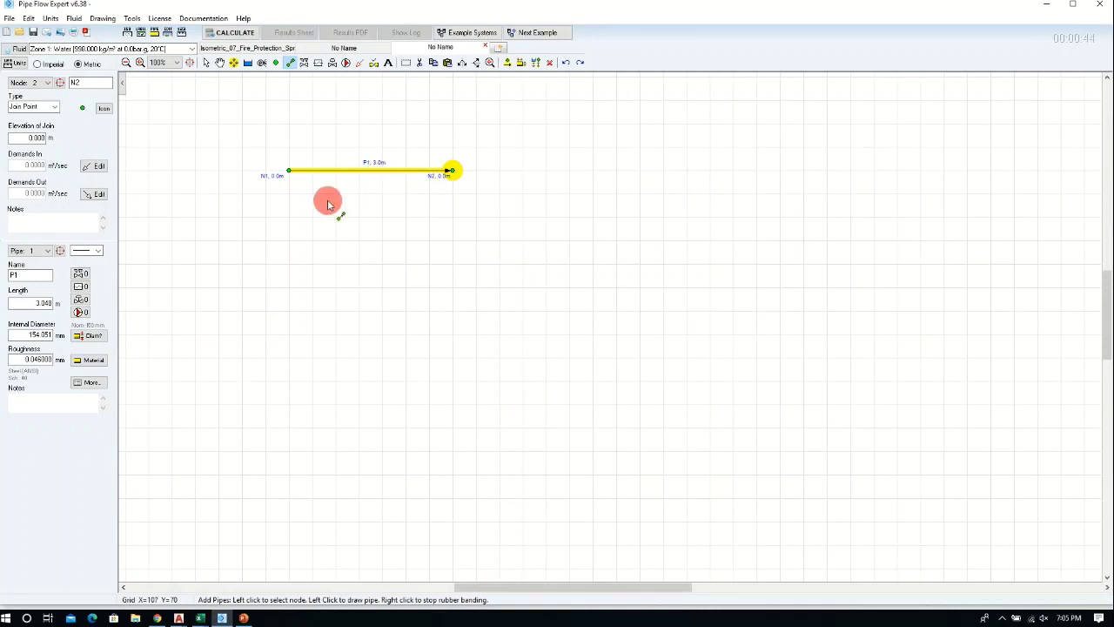
{"action": "left_click", "coordinate": [79, 299]}
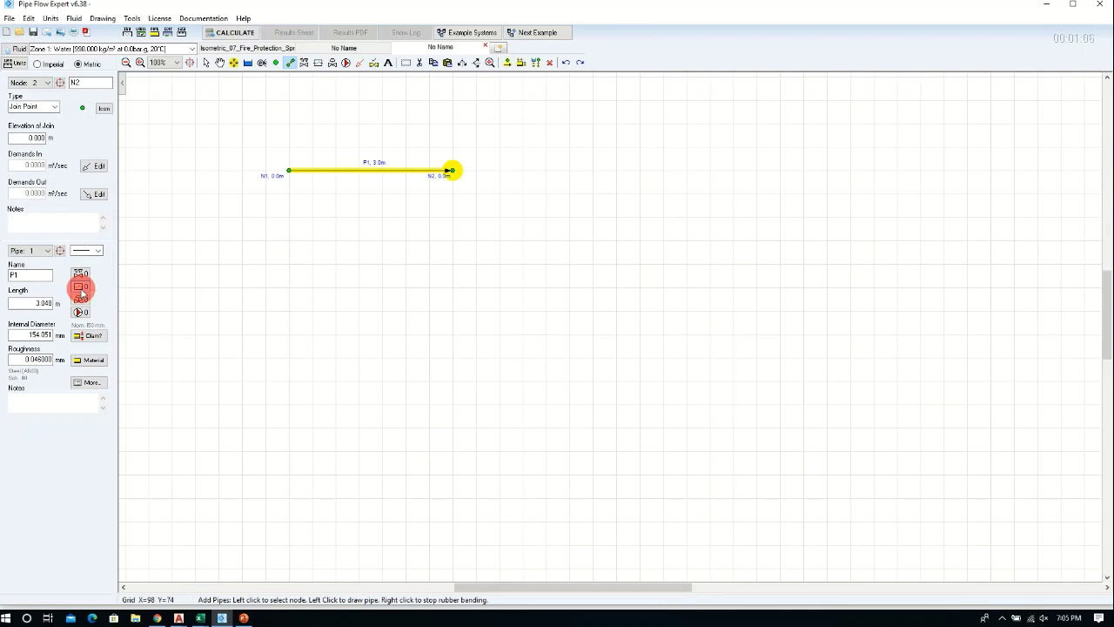
Add a Curve Loss component to pipe P1 after checking the sprinkler formula in the slides.
{"action": "left_click", "coordinate": [80, 287]}
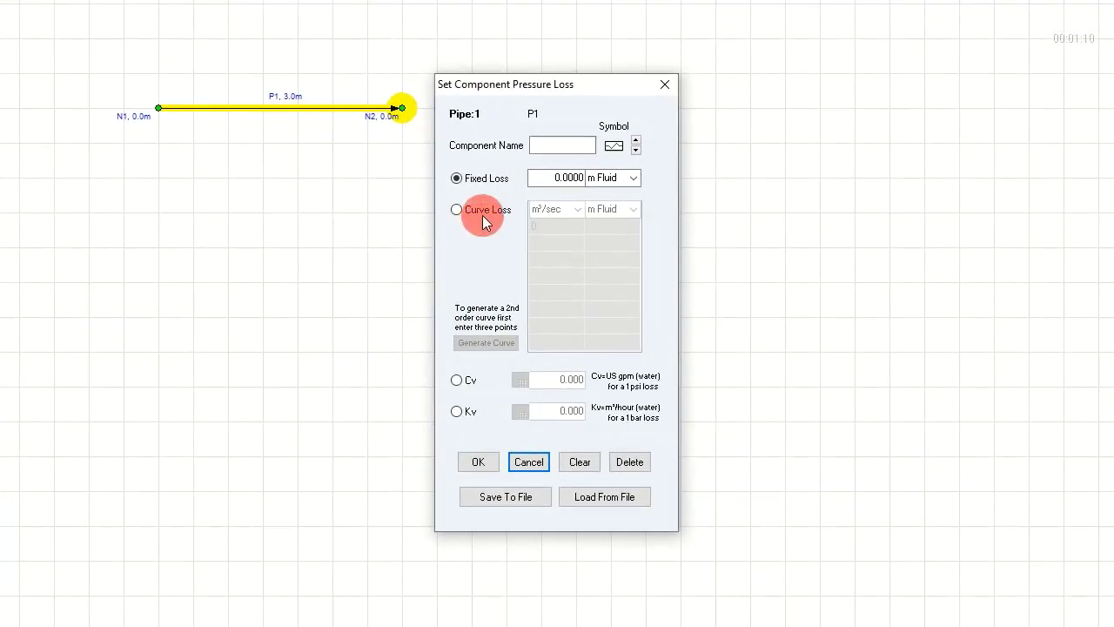
{"action": "left_click", "coordinate": [477, 215]}
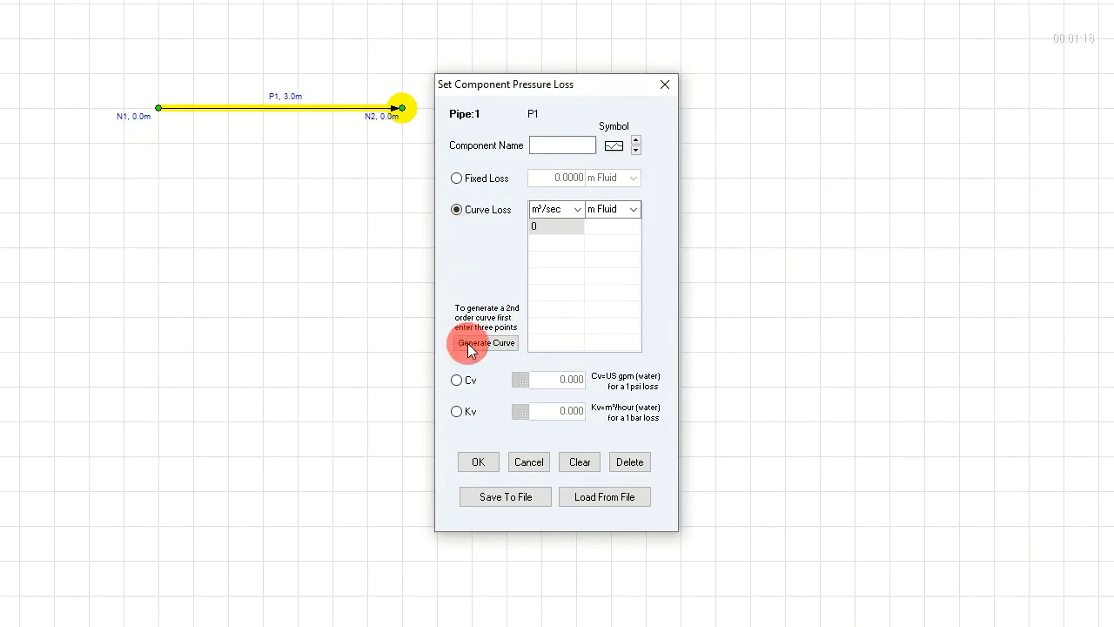
{"action": "left_click", "coordinate": [244, 618]}
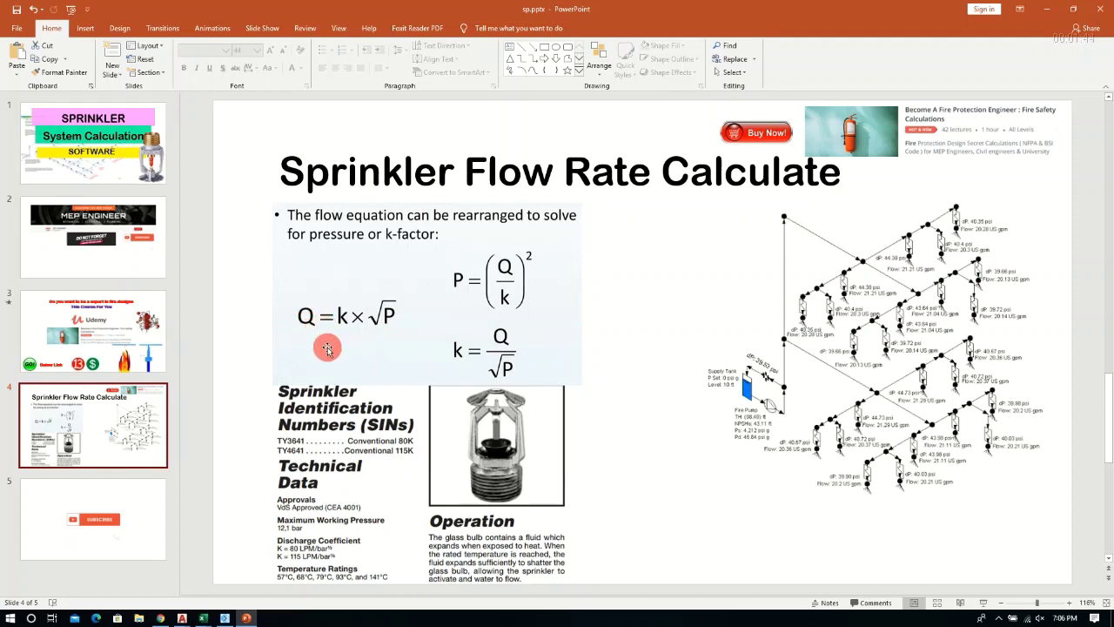
{"action": "left_click", "coordinate": [225, 618]}
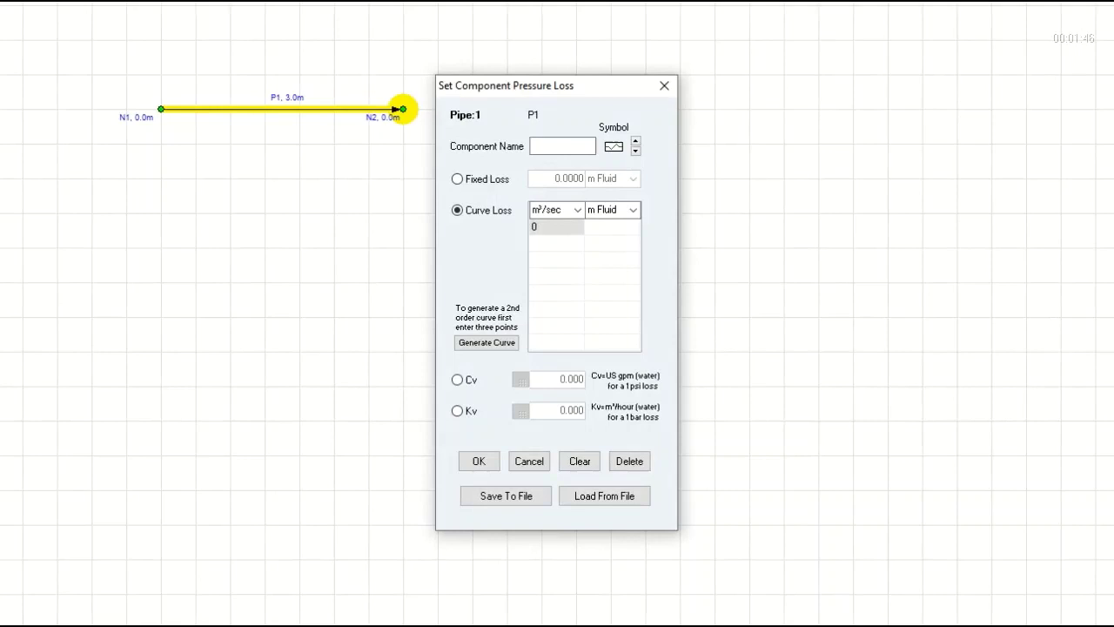
Set the loss curve units to l/min for flow and bar.g for pressure.
{"action": "left_click", "coordinate": [633, 210]}
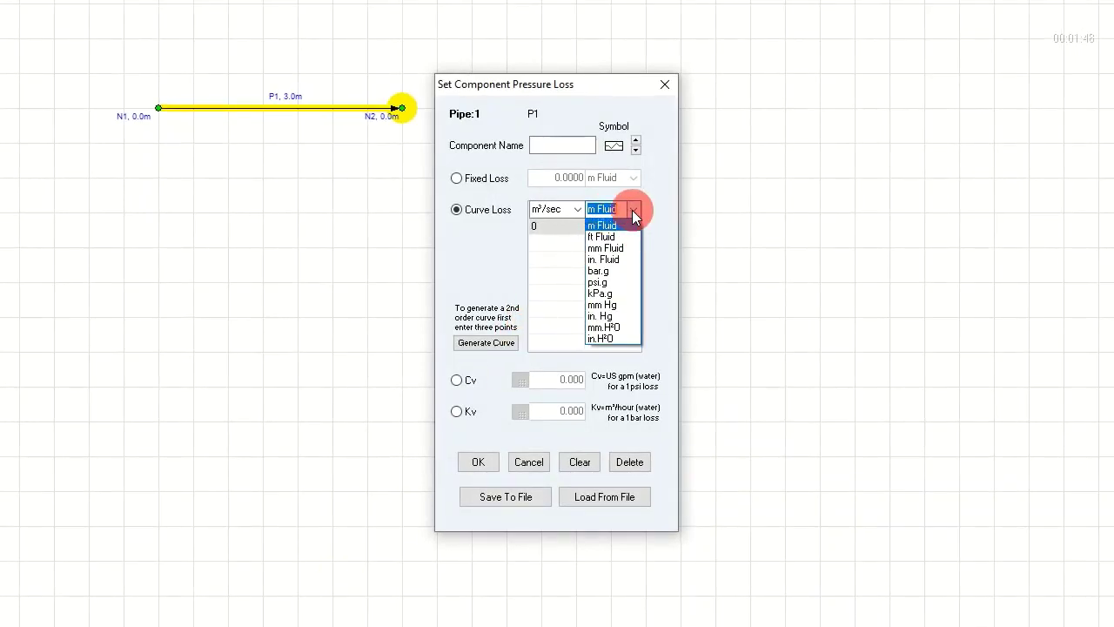
{"action": "left_click", "coordinate": [606, 272]}
{"action": "left_click", "coordinate": [578, 210]}
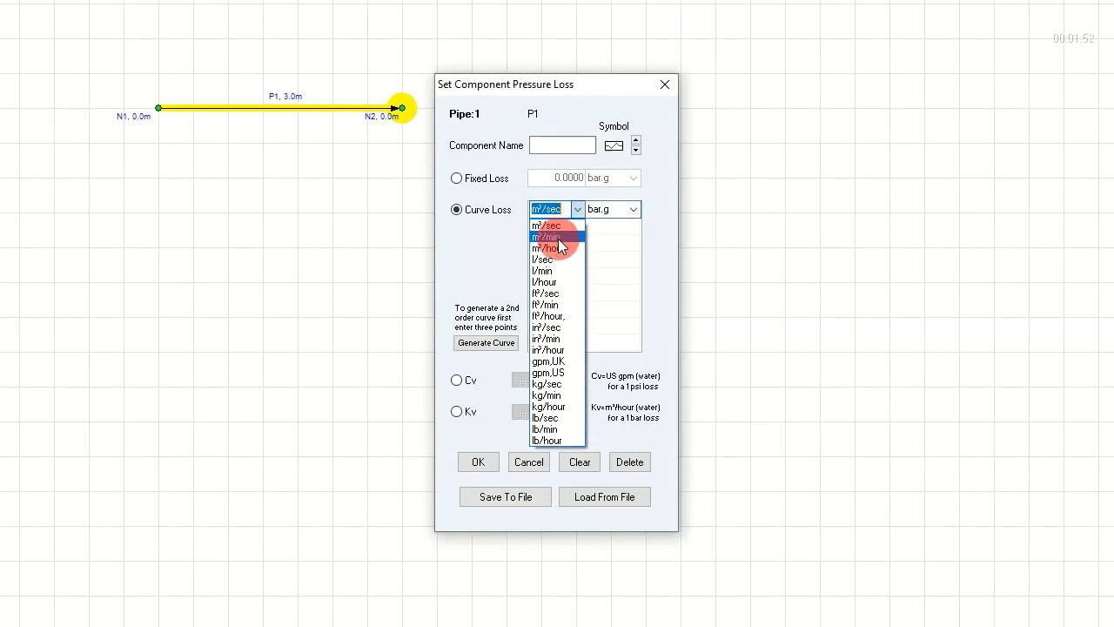
{"action": "left_click", "coordinate": [580, 250]}
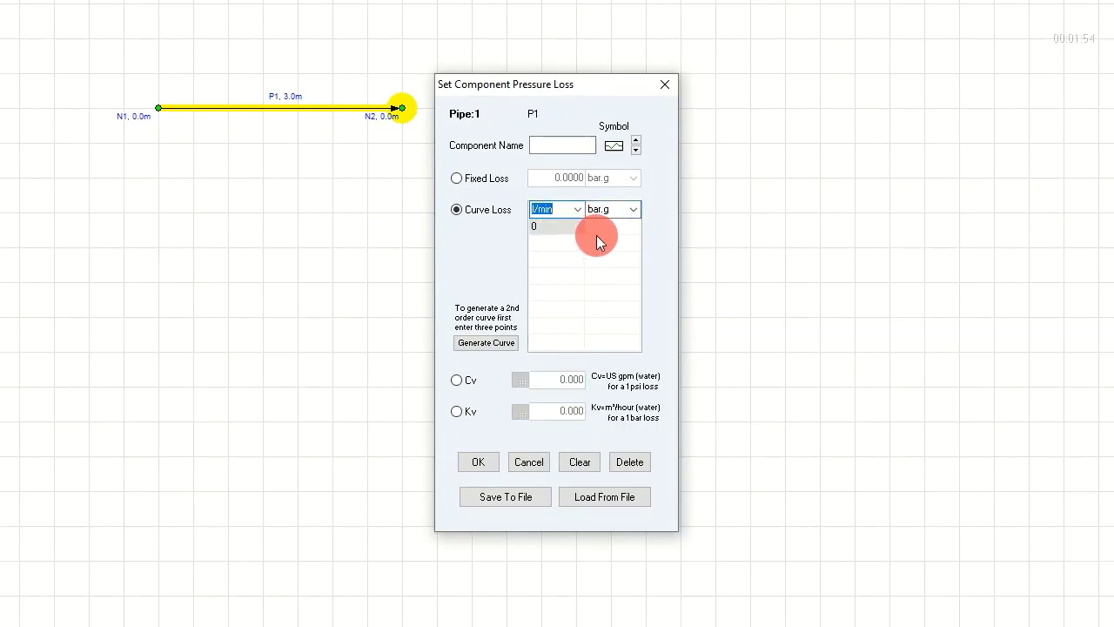
Enter the first curve points: 0 l/min at 0 bar, 80 at 1, 113 at 2.
{"action": "left_click", "coordinate": [613, 228]}
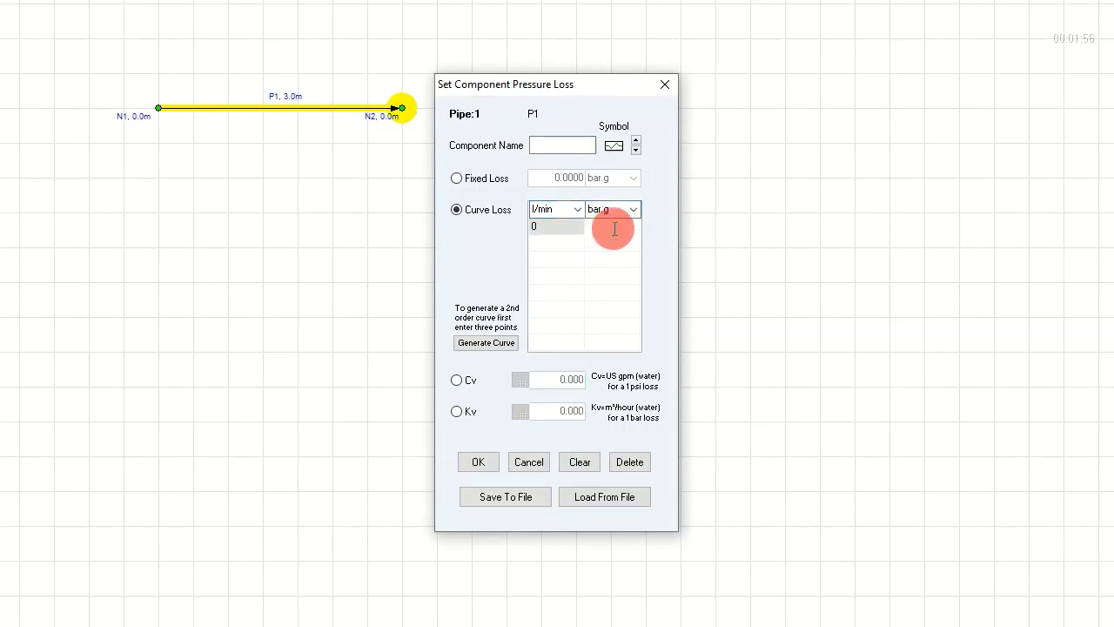
{"action": "type", "text": "0"}
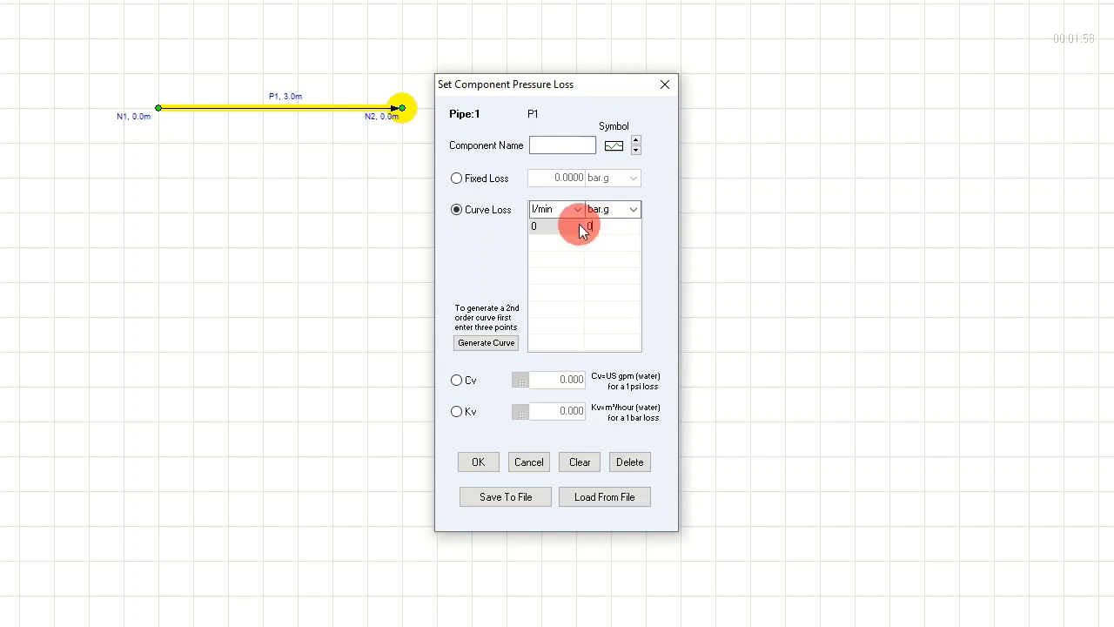
{"action": "left_click", "coordinate": [597, 244]}
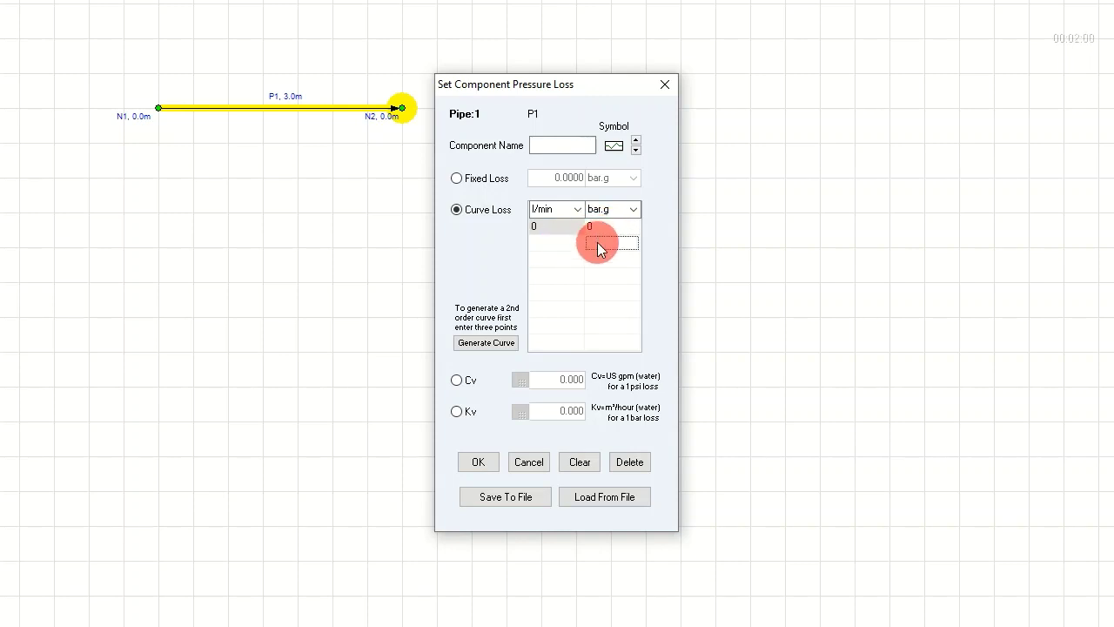
{"action": "type", "text": "1"}
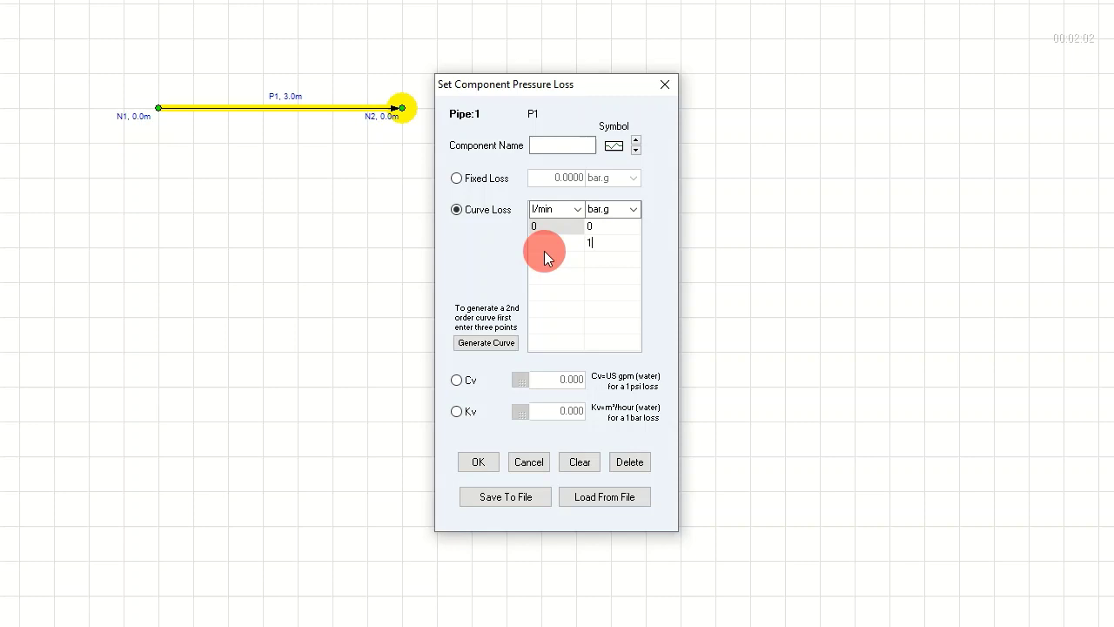
{"action": "left_click", "coordinate": [562, 246]}
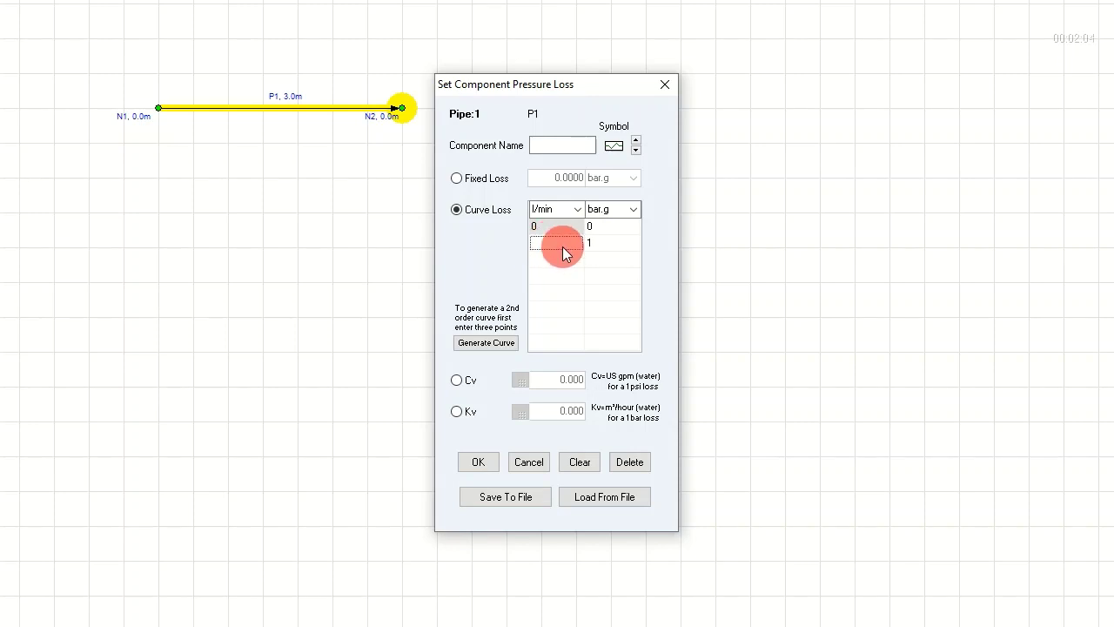
{"action": "type", "text": "80"}
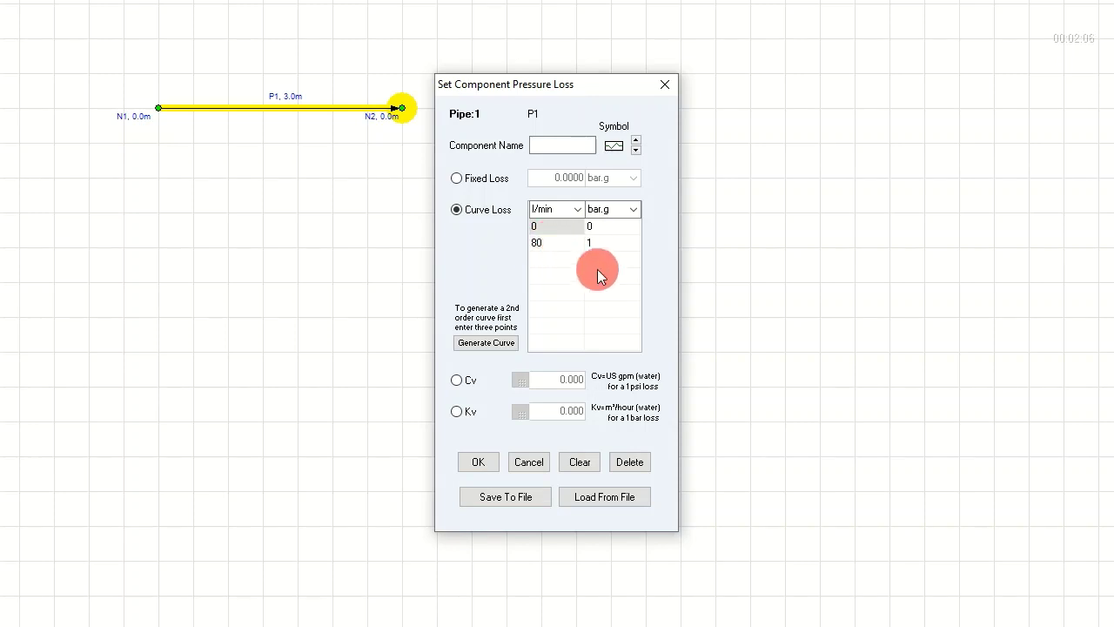
{"action": "type", "text": "2"}
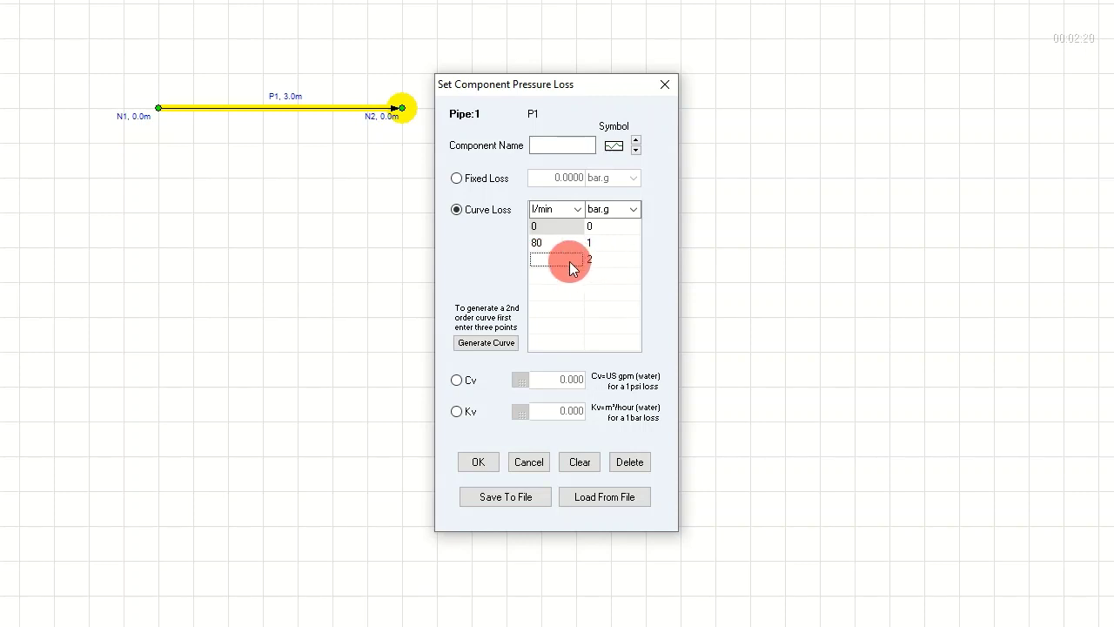
{"action": "type", "text": "11"}
{"action": "type", "text": "3"}
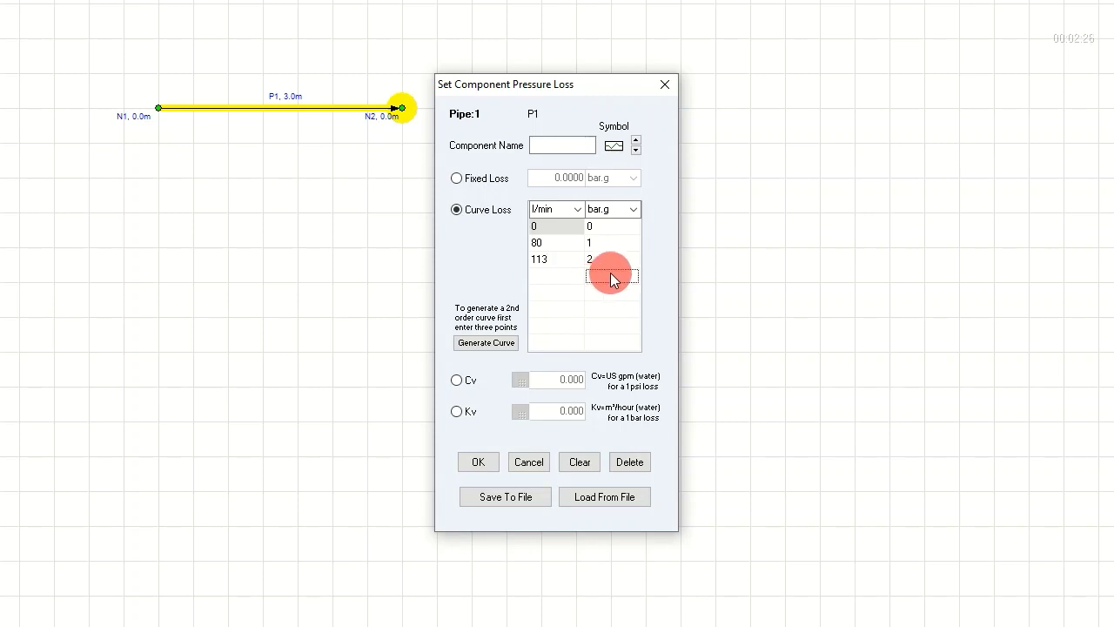
{"action": "left_click", "coordinate": [610, 272]}
{"action": "type", "text": "3"}
Add the points 138 l/min at 3 bar and 160 l/min at 4 bar, then save the curve.
{"action": "left_click", "coordinate": [539, 277]}
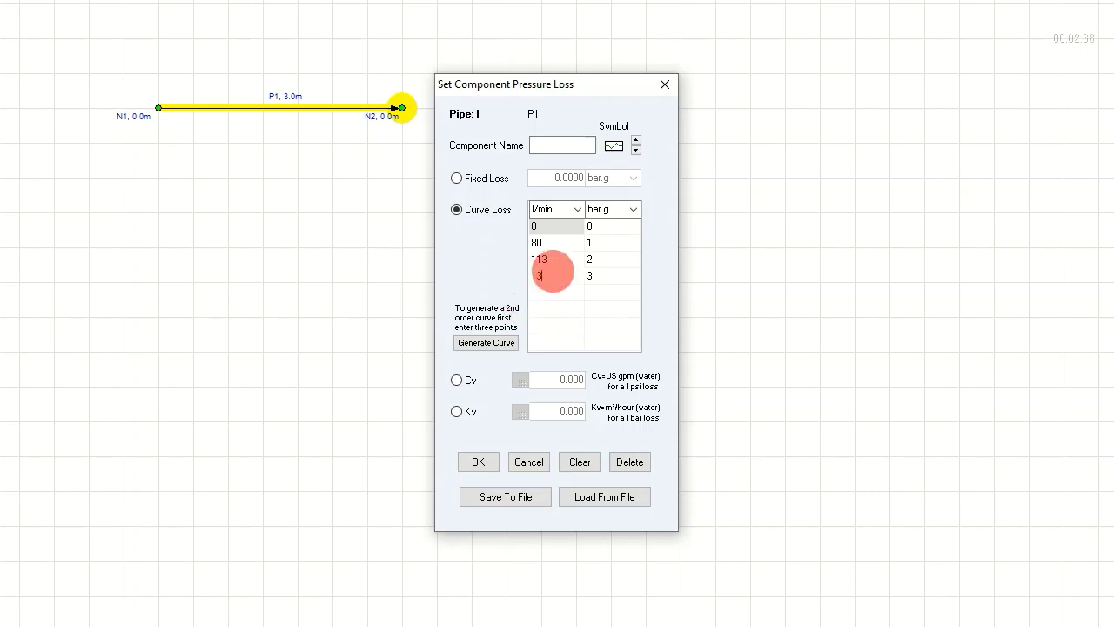
{"action": "type", "text": "138"}
{"action": "left_click", "coordinate": [603, 292]}
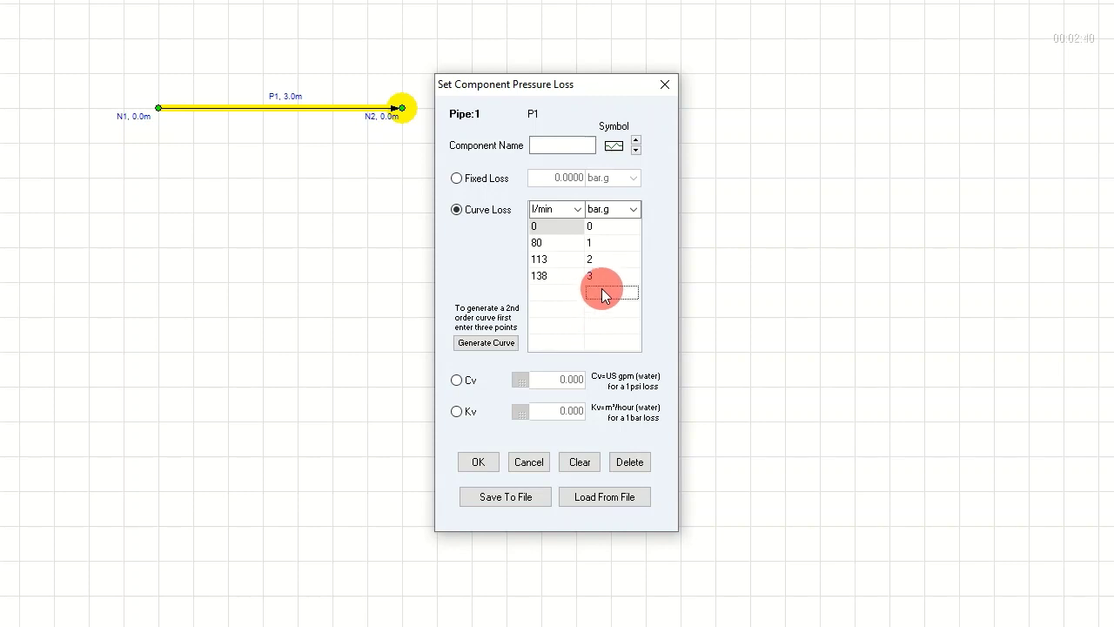
{"action": "type", "text": "4"}
{"action": "left_click", "coordinate": [558, 292]}
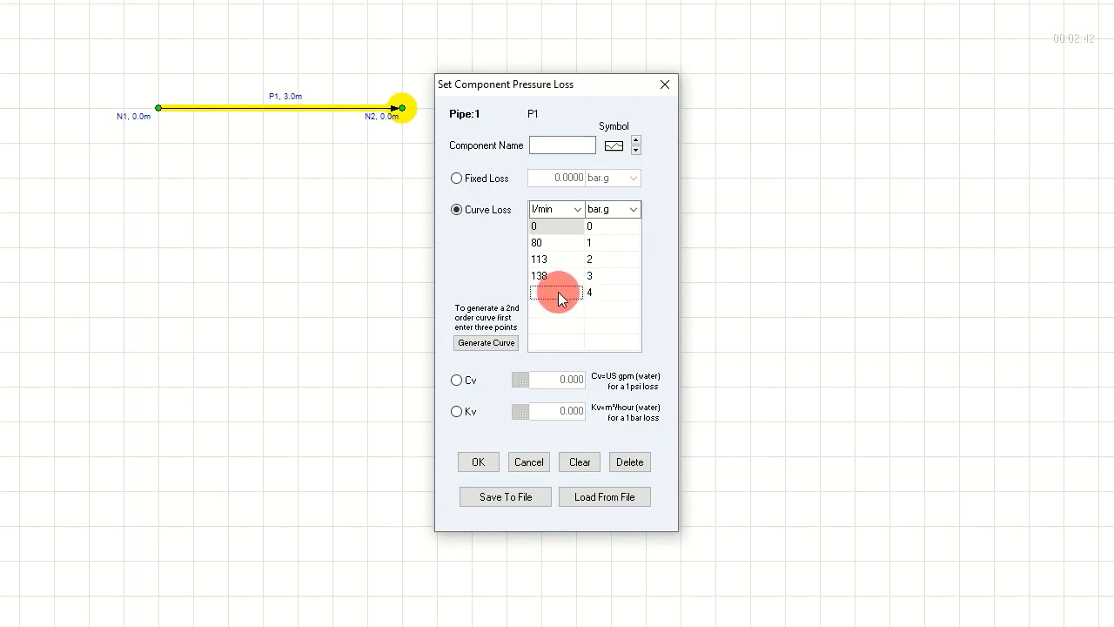
{"action": "type", "text": "160"}
{"action": "left_click", "coordinate": [463, 467]}
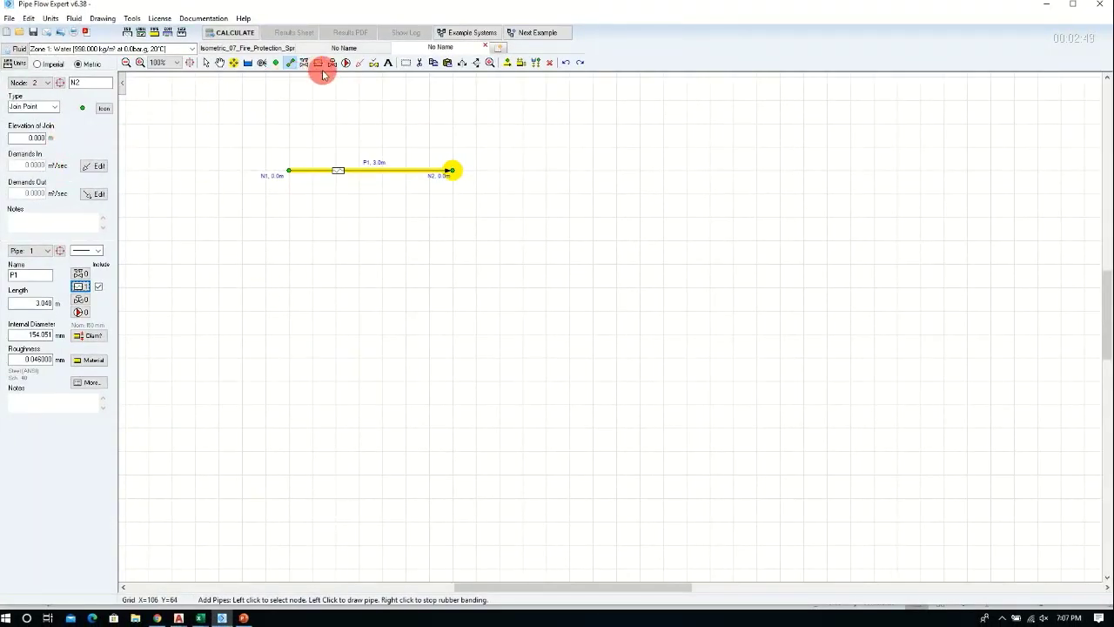
Draw 3.048 m pipe P2 from a new node N3 below N1 up to N1.
{"action": "left_click", "coordinate": [289, 170]}
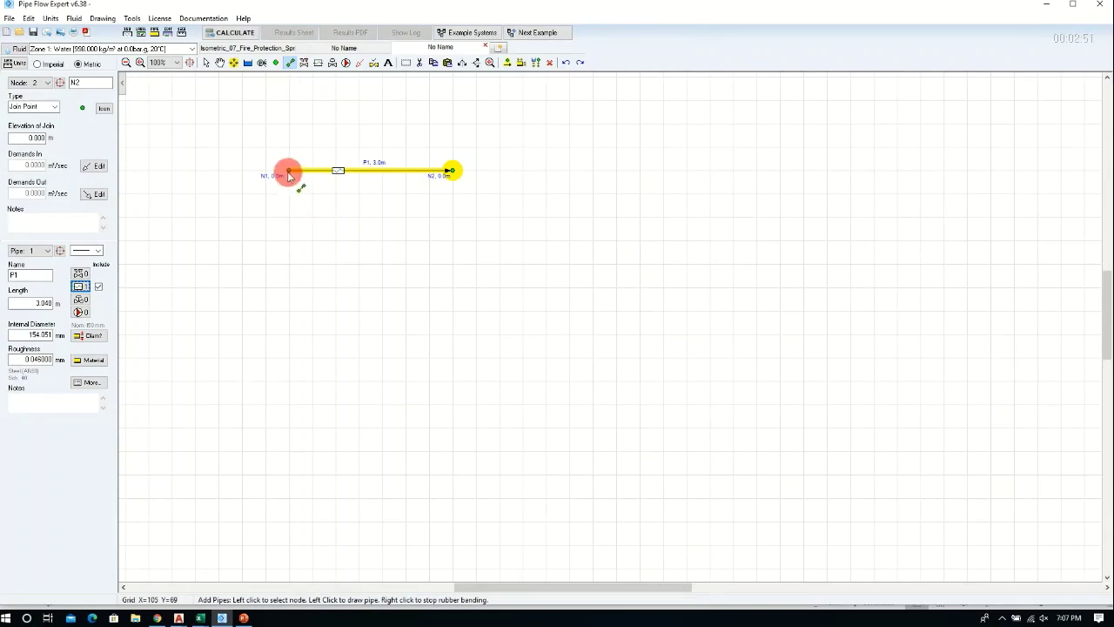
{"action": "left_click", "coordinate": [273, 306]}
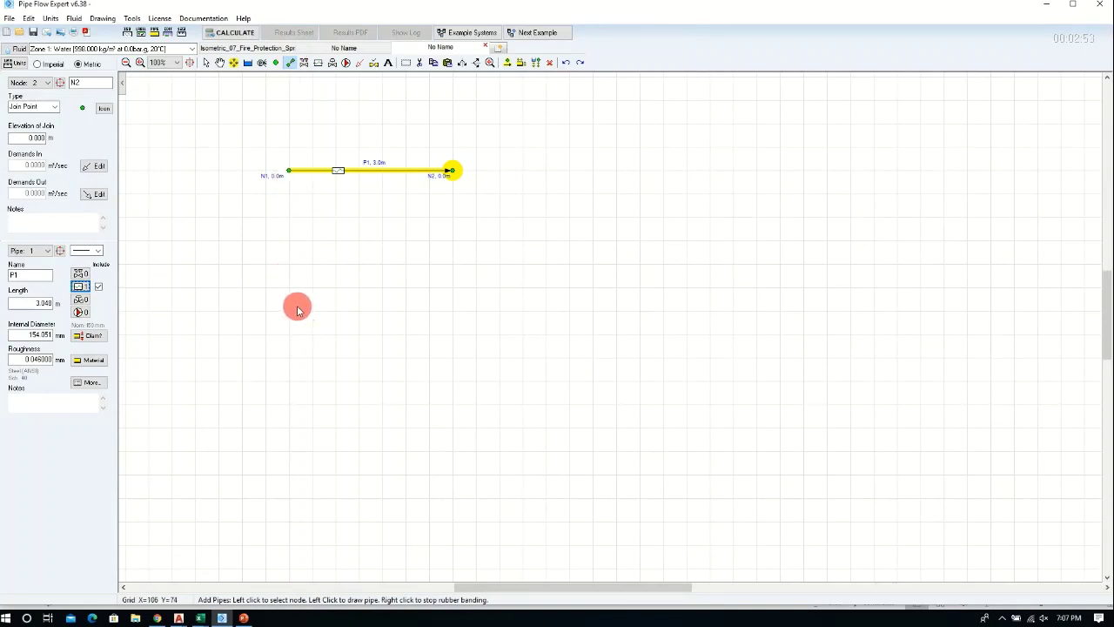
{"action": "left_click", "coordinate": [288, 312]}
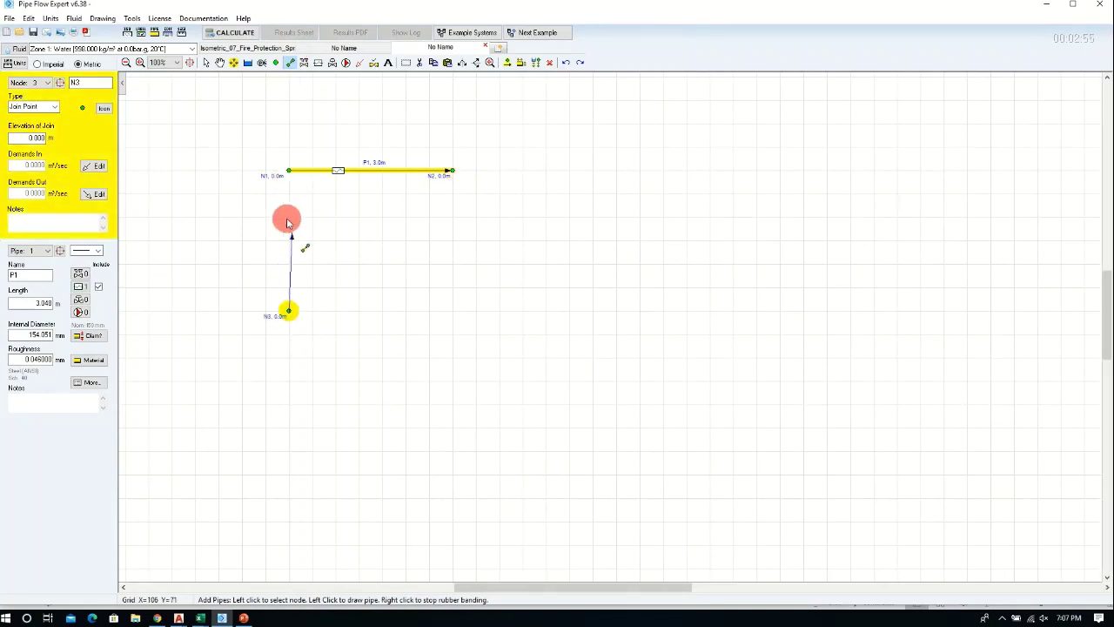
{"action": "left_click", "coordinate": [288, 171]}
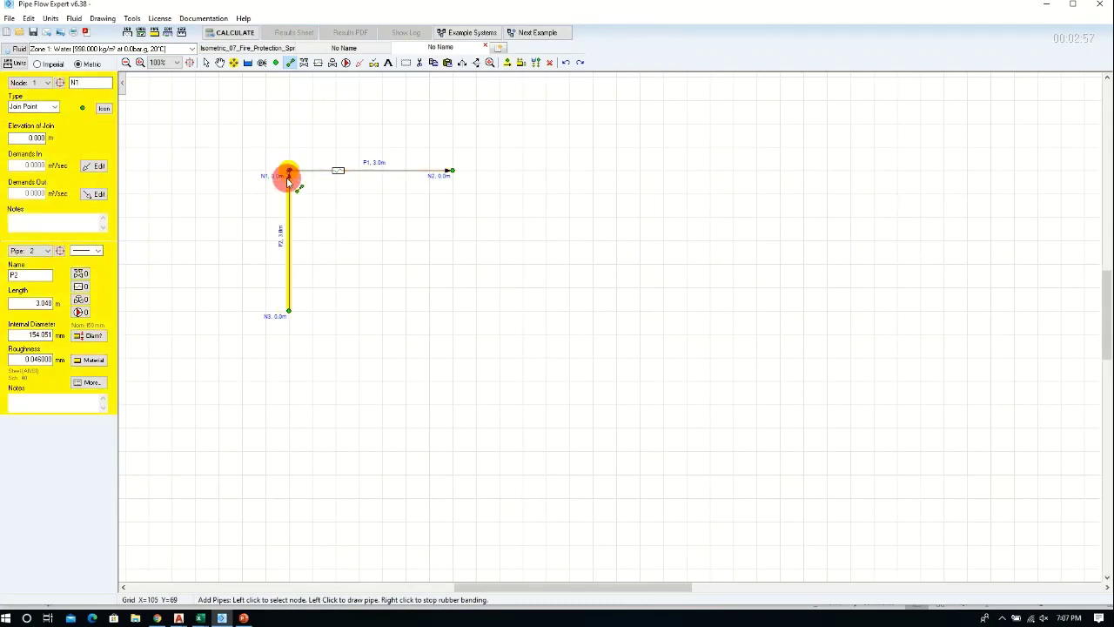
{"action": "right_click", "coordinate": [318, 235]}
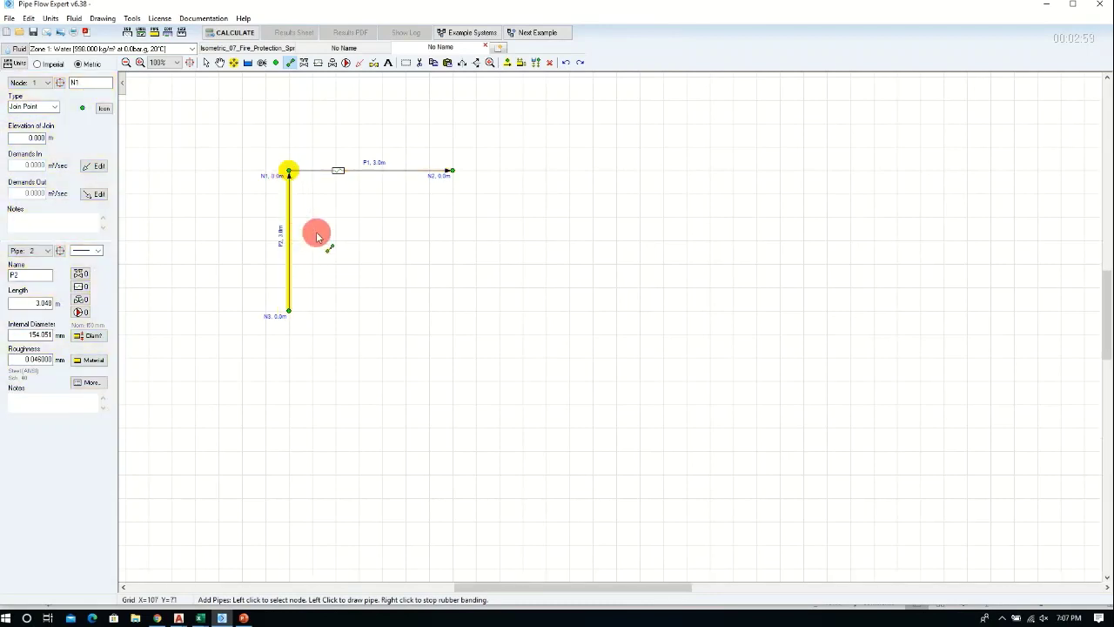
Save a fixed-flow pump of 120 l/min onto pipe P2.
{"action": "left_click", "coordinate": [81, 313]}
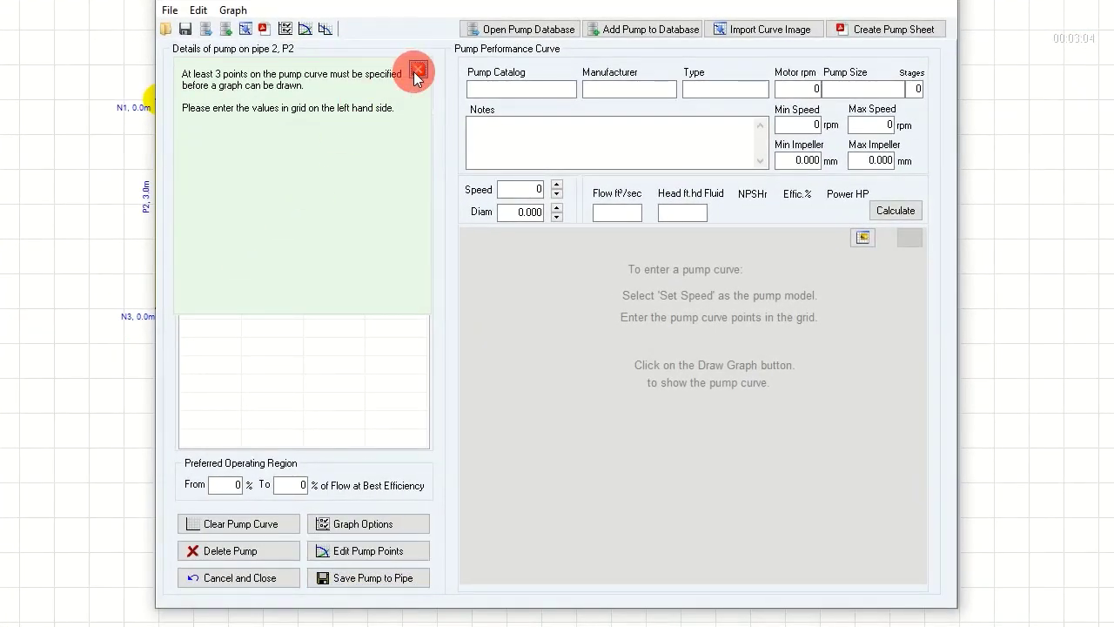
{"action": "left_click", "coordinate": [417, 70]}
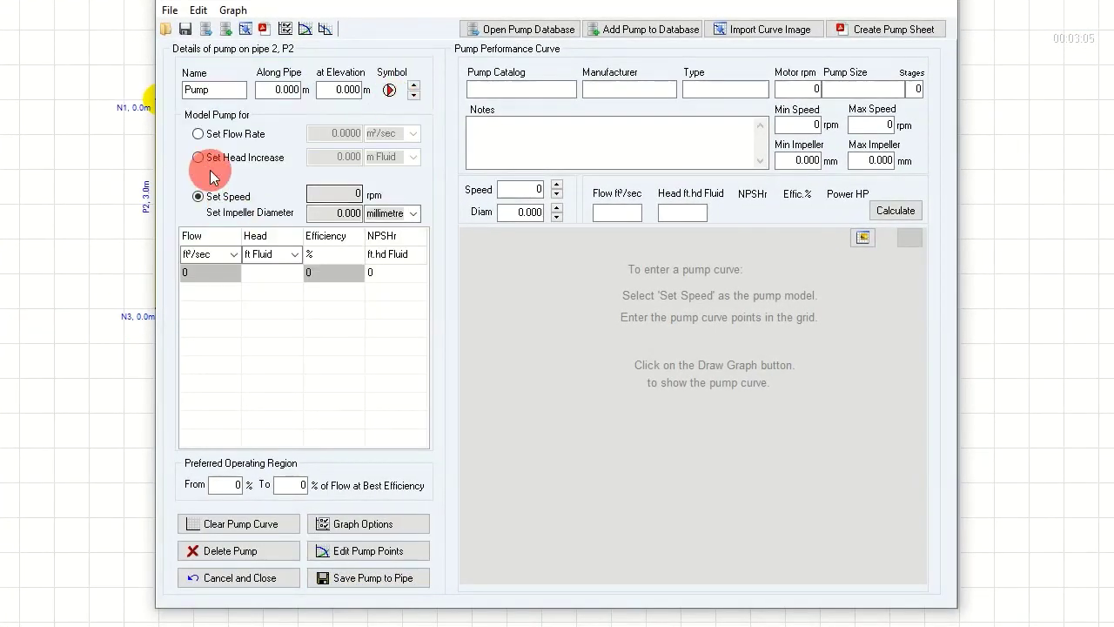
{"action": "left_click", "coordinate": [197, 133]}
{"action": "left_click", "coordinate": [348, 133]}
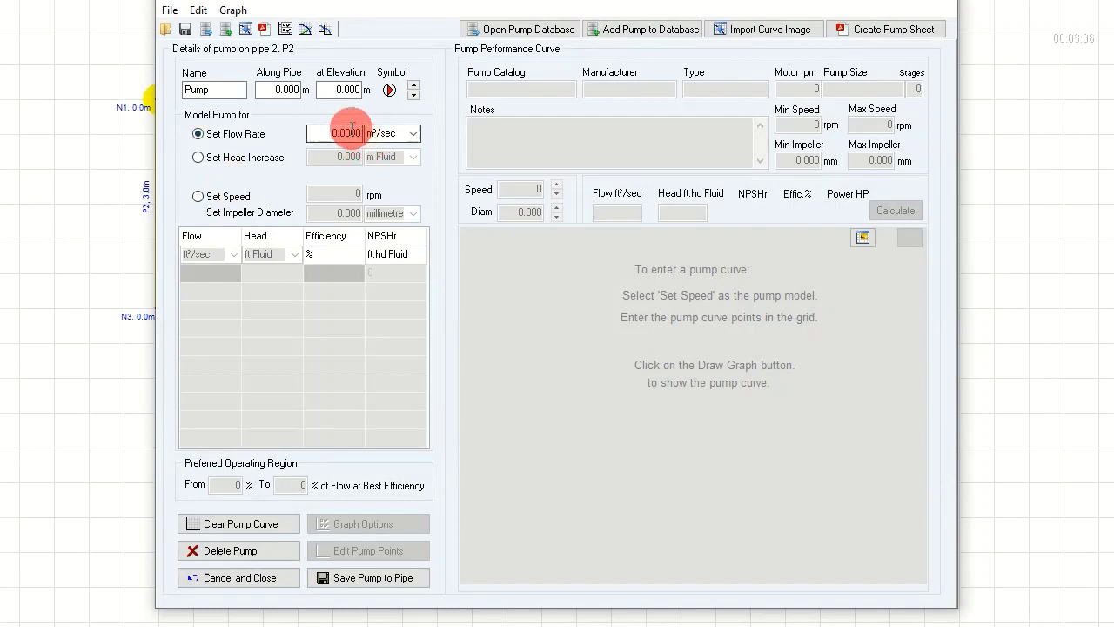
{"action": "left_click", "coordinate": [412, 133]}
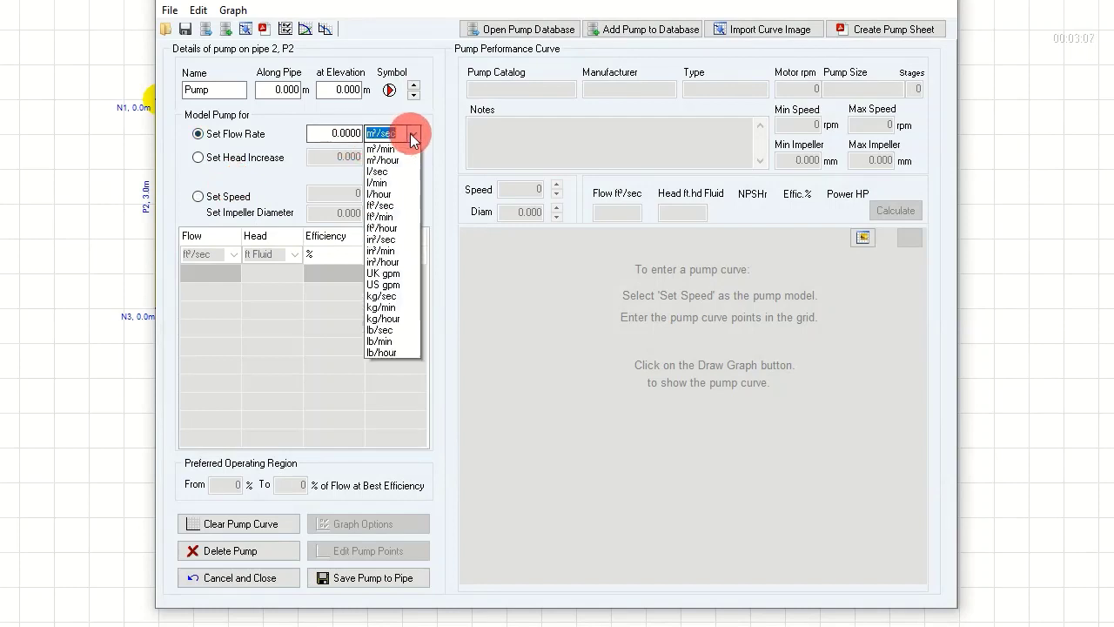
{"action": "left_click", "coordinate": [389, 195]}
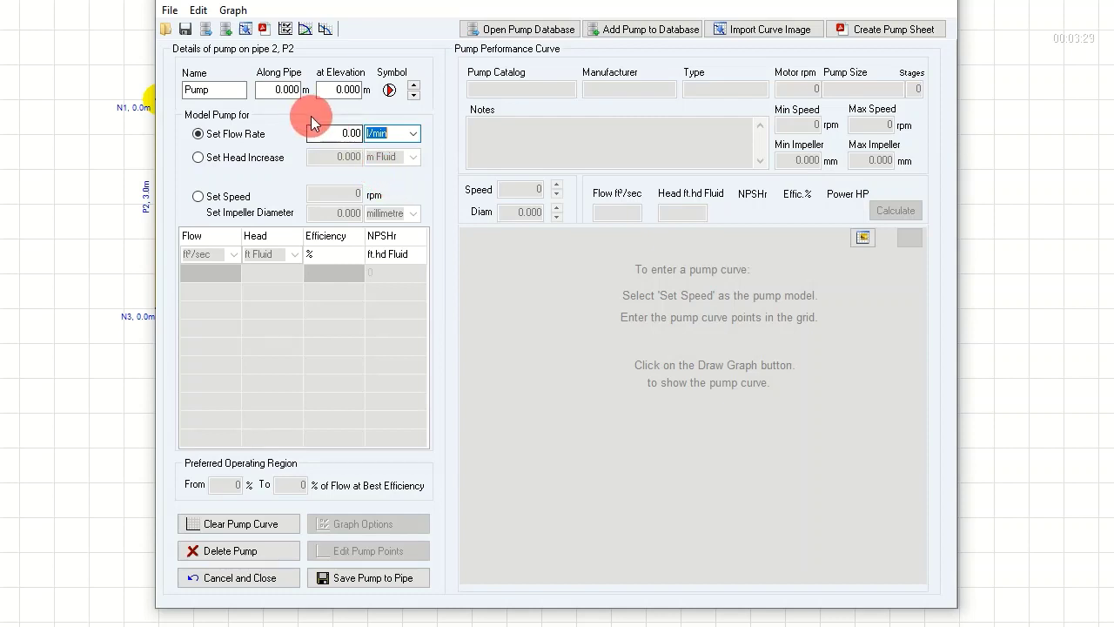
{"action": "key", "text": "shift+Tab"}
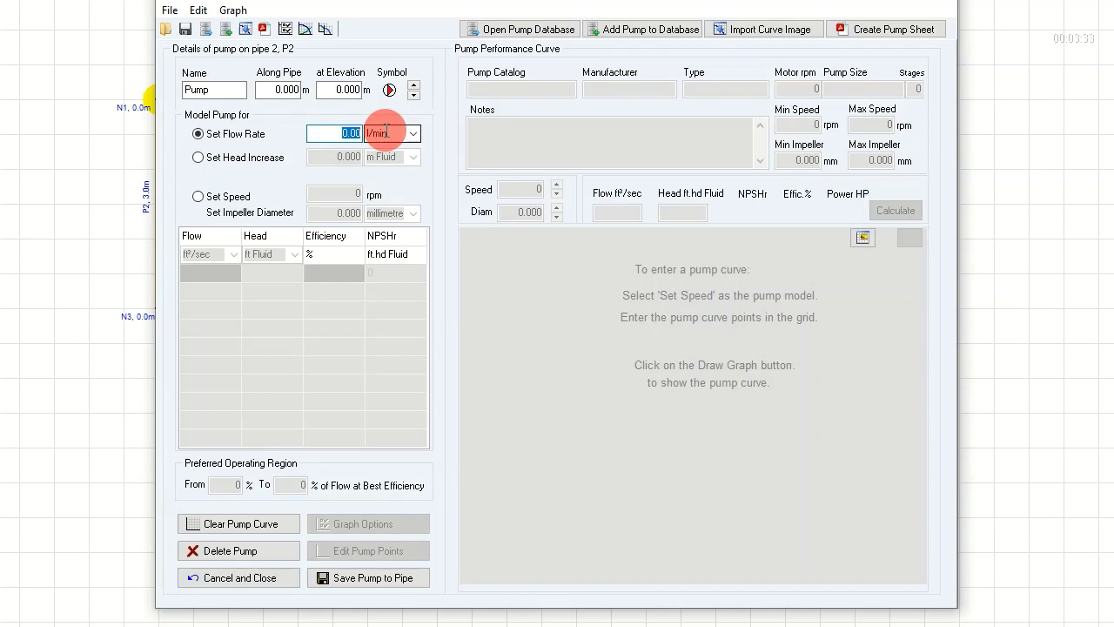
{"action": "type", "text": "12"}
{"action": "type", "text": "0"}
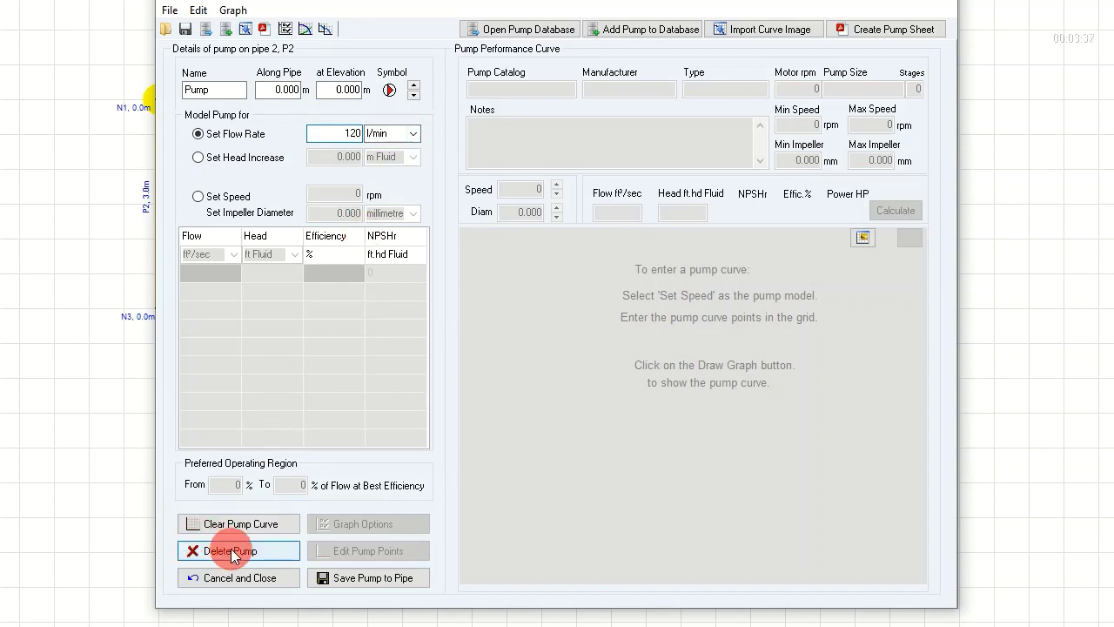
{"action": "left_click", "coordinate": [376, 582]}
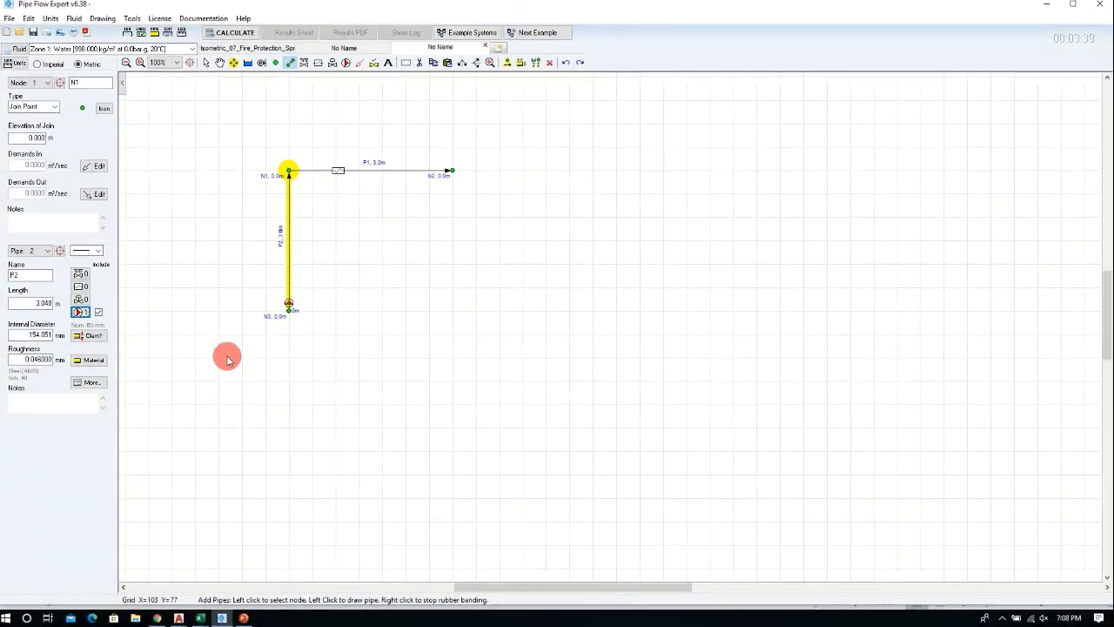
Turn node N3 into a supply tank at 0 bar.g.
{"action": "left_click", "coordinate": [248, 64]}
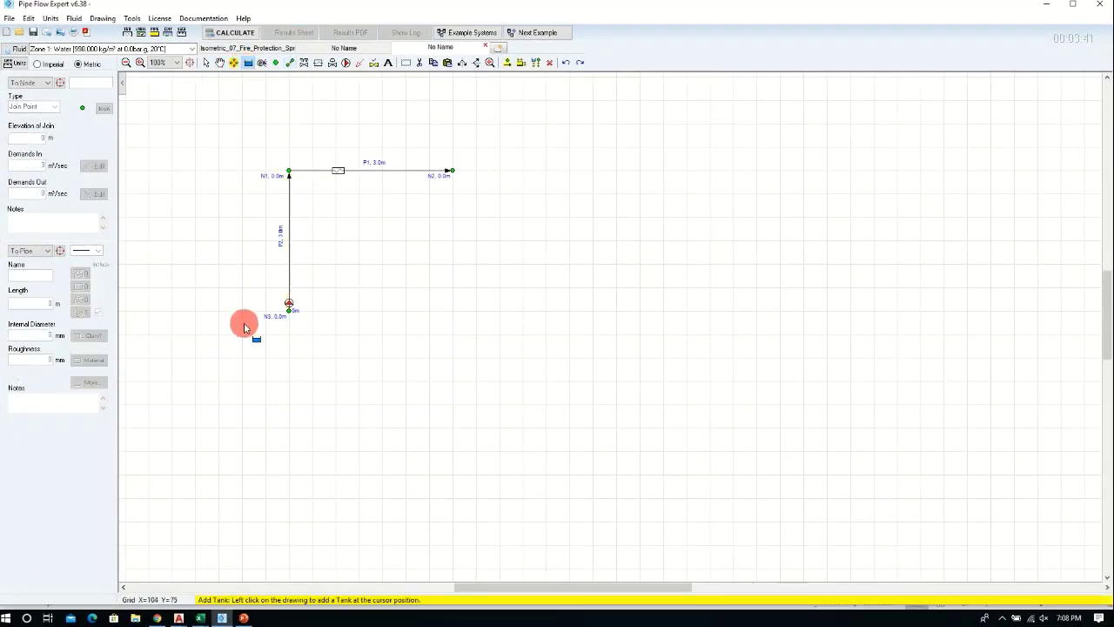
{"action": "left_click", "coordinate": [289, 304]}
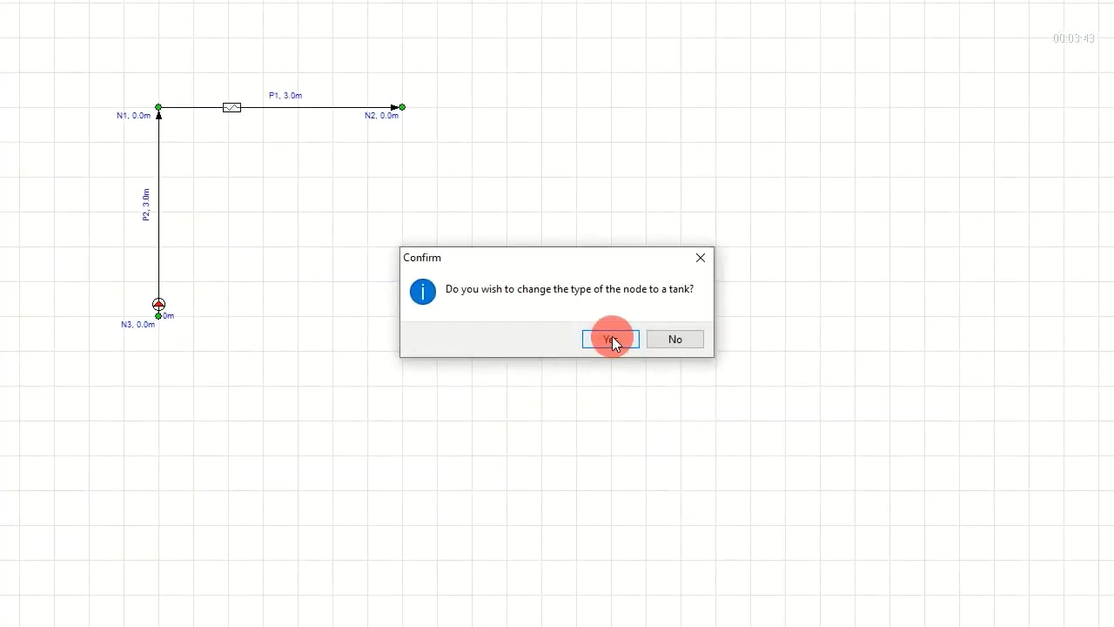
{"action": "left_click", "coordinate": [610, 338]}
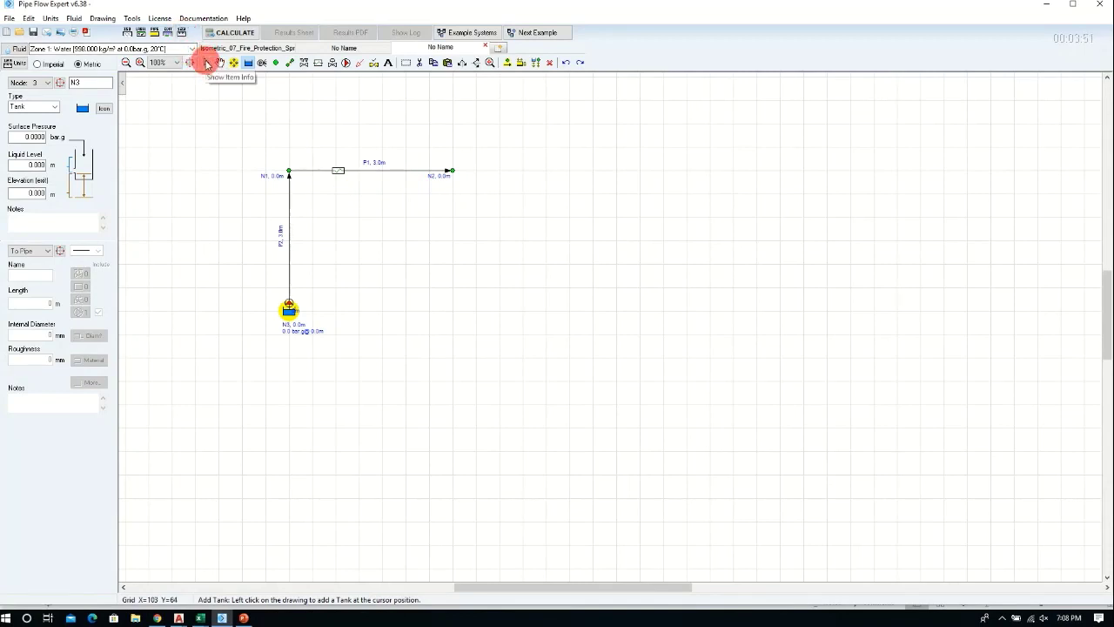
Change node N2's type to an End Pressure outlet.
{"action": "left_click", "coordinate": [206, 62]}
{"action": "left_click", "coordinate": [450, 171]}
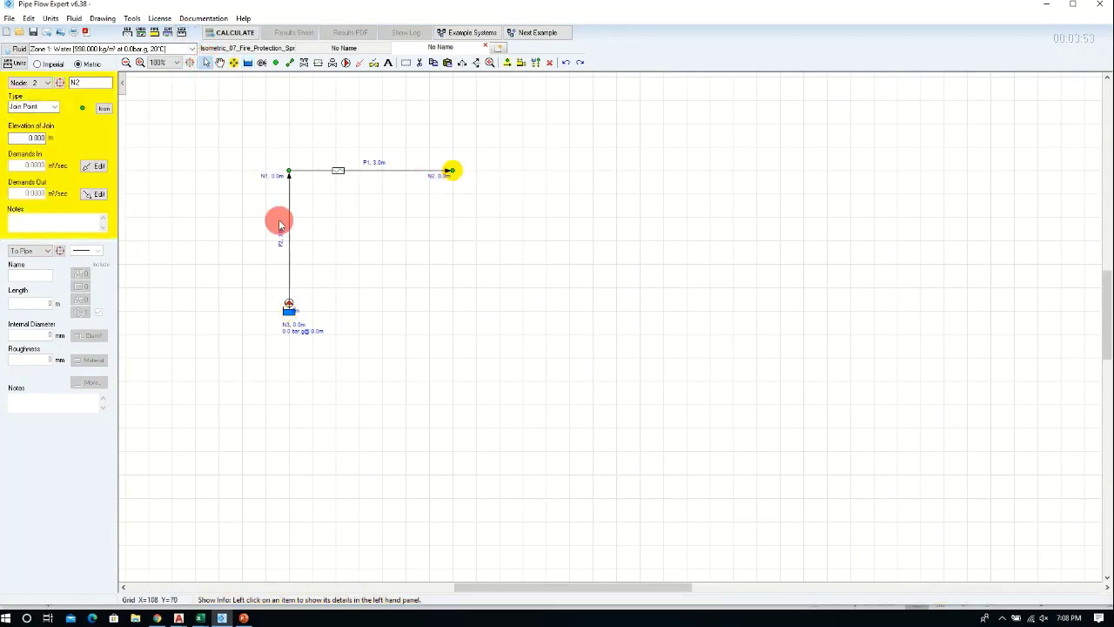
{"action": "left_click", "coordinate": [52, 106]}
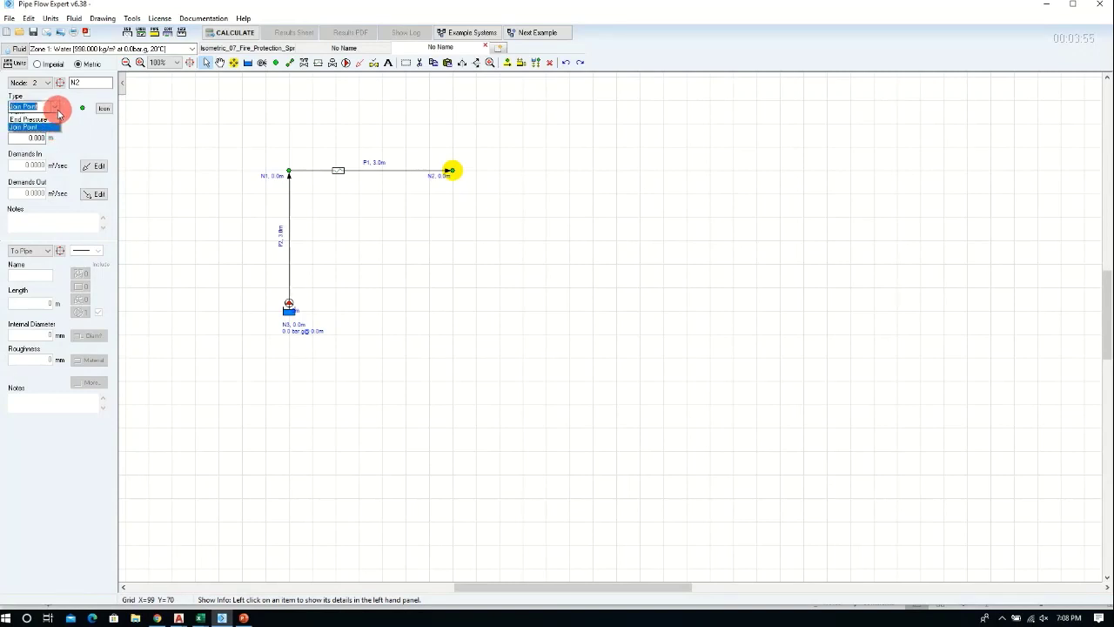
{"action": "left_click", "coordinate": [44, 124]}
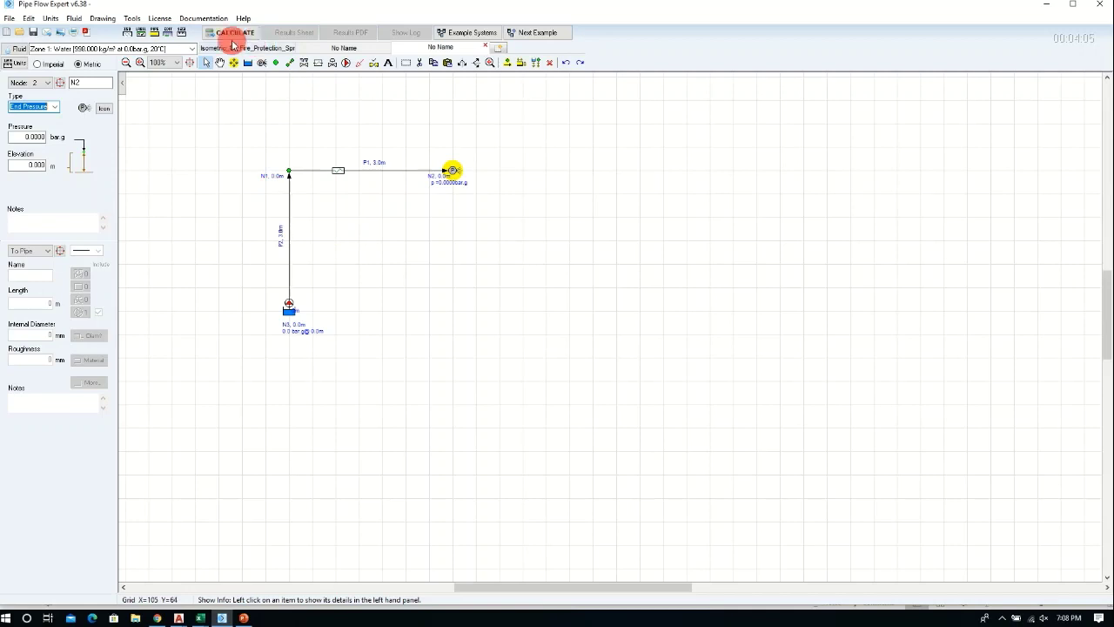
Open the Isometric_07_Fire_Protection_Sprinklers example and bring the sprinkler branches into view.
{"action": "left_click", "coordinate": [233, 48]}
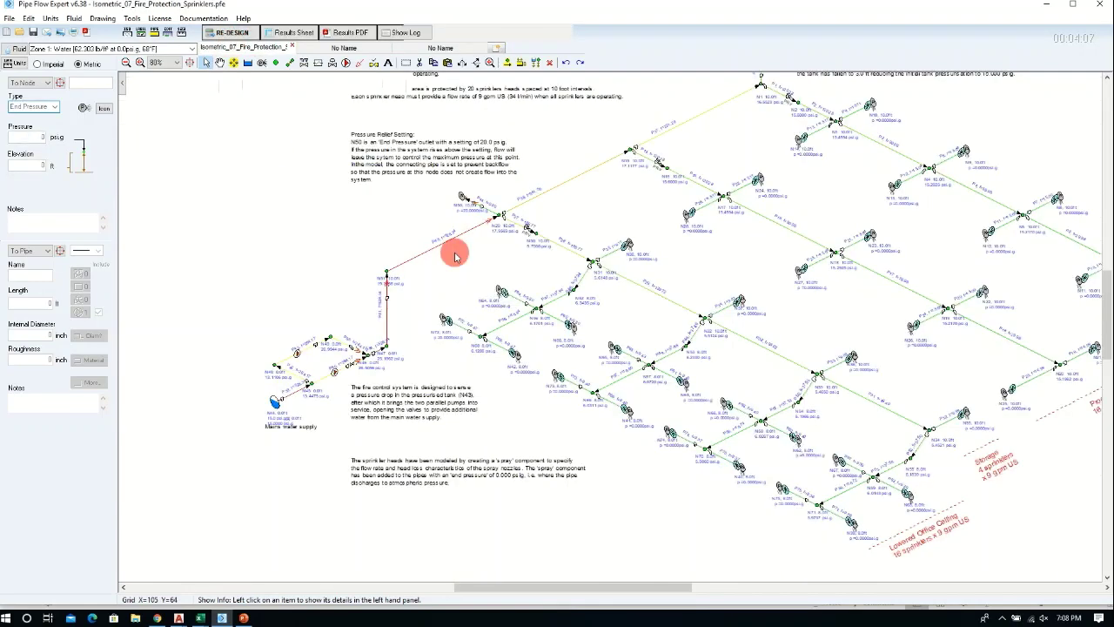
{"action": "scroll", "coordinate": [703, 340], "scroll_direction": "down", "scroll_amount": 2}
{"action": "scroll", "coordinate": [679, 305], "scroll_direction": "down", "scroll_amount": 1}
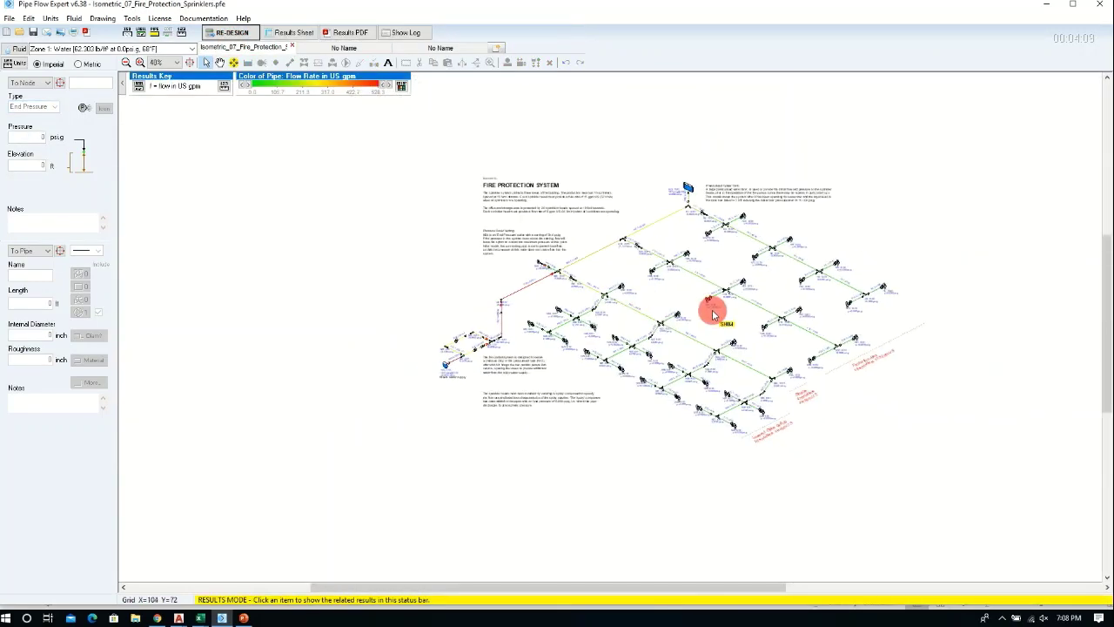
{"action": "scroll", "coordinate": [578, 309], "scroll_direction": "up", "scroll_amount": 1}
{"action": "scroll", "coordinate": [579, 309], "scroll_direction": "up", "scroll_amount": 1}
{"action": "scroll", "coordinate": [579, 309], "scroll_direction": "up", "scroll_amount": 1}
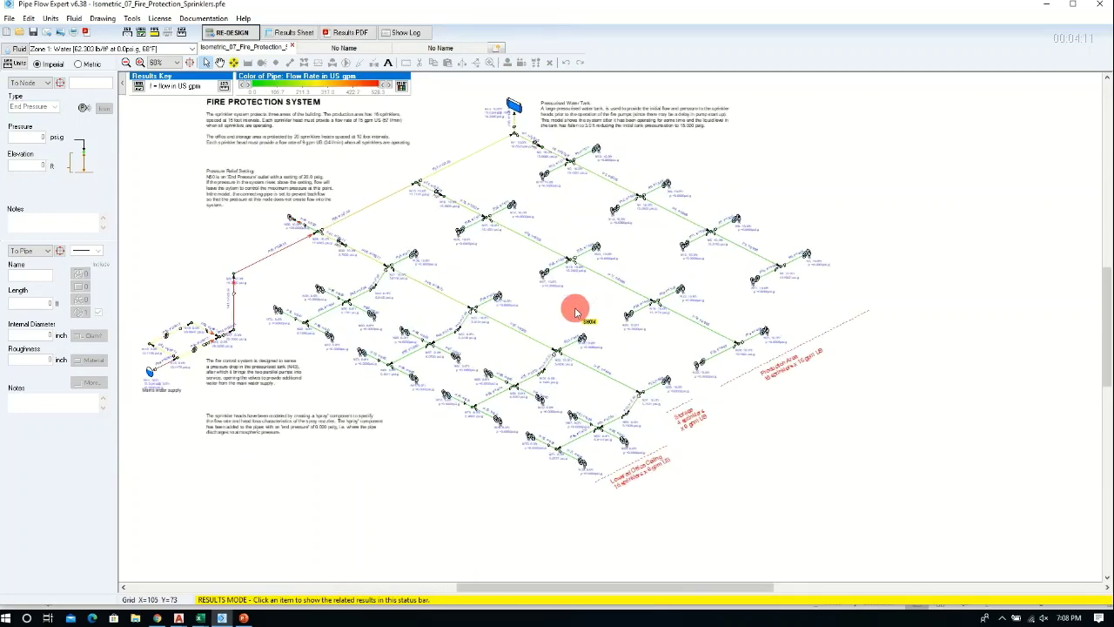
{"action": "mouse_move", "coordinate": [622, 353]}
{"action": "left_mouse_down"}
{"action": "mouse_move", "coordinate": [759, 265]}
{"action": "mouse_move", "coordinate": [716, 298]}
{"action": "left_mouse_up"}
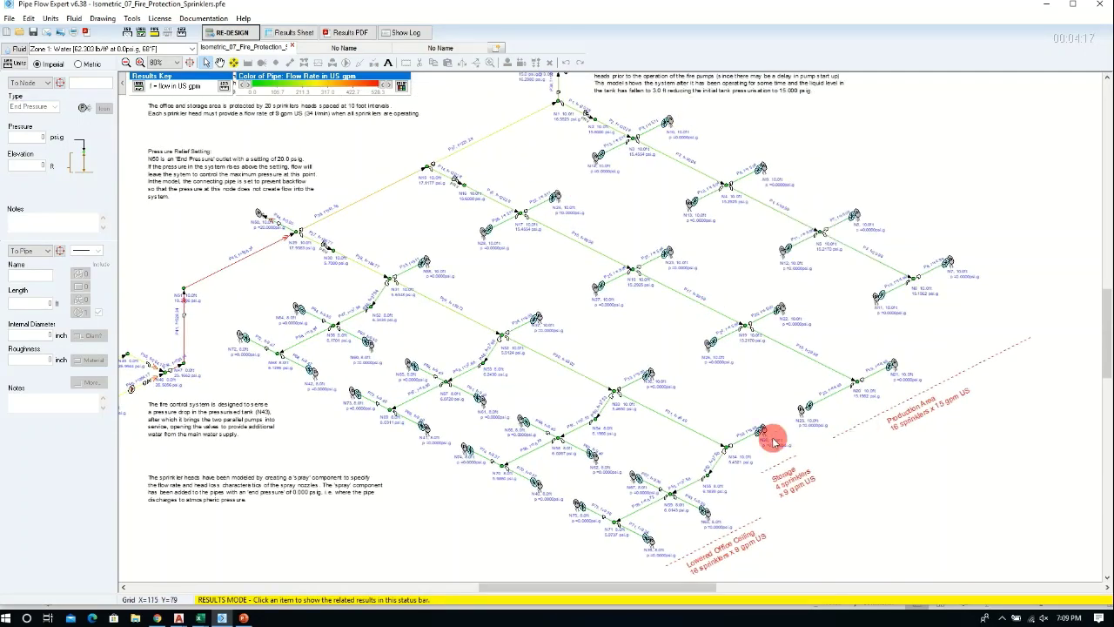
{"action": "mouse_move", "coordinate": [712, 345]}
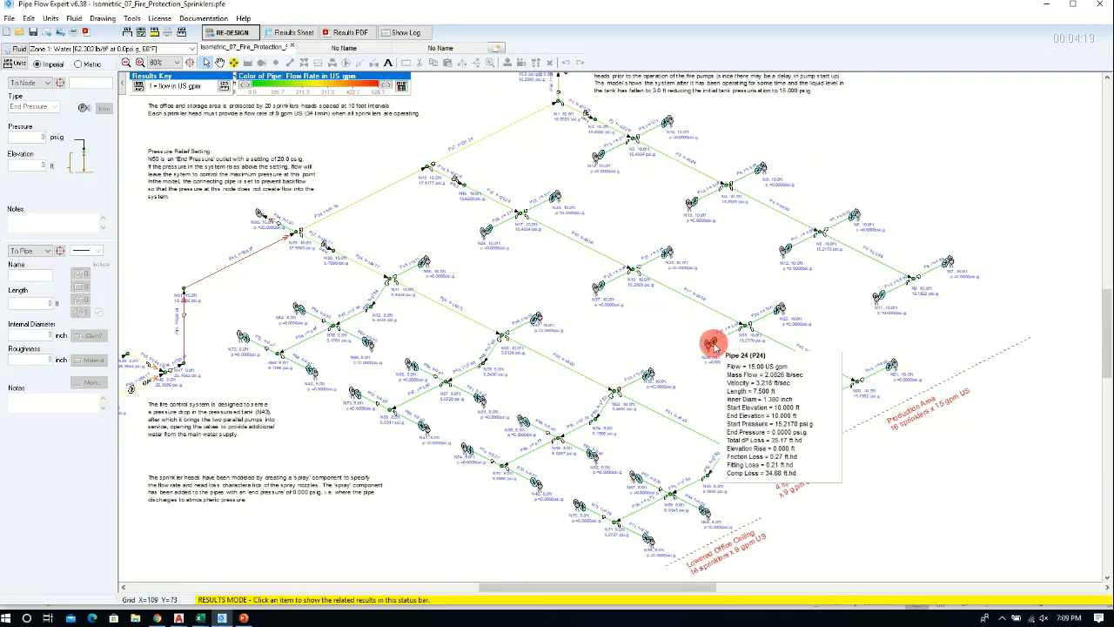
Inspect Pipe 24's spray component curve at 15 gpm, then switch to re-design mode.
{"action": "double_click", "coordinate": [711, 344]}
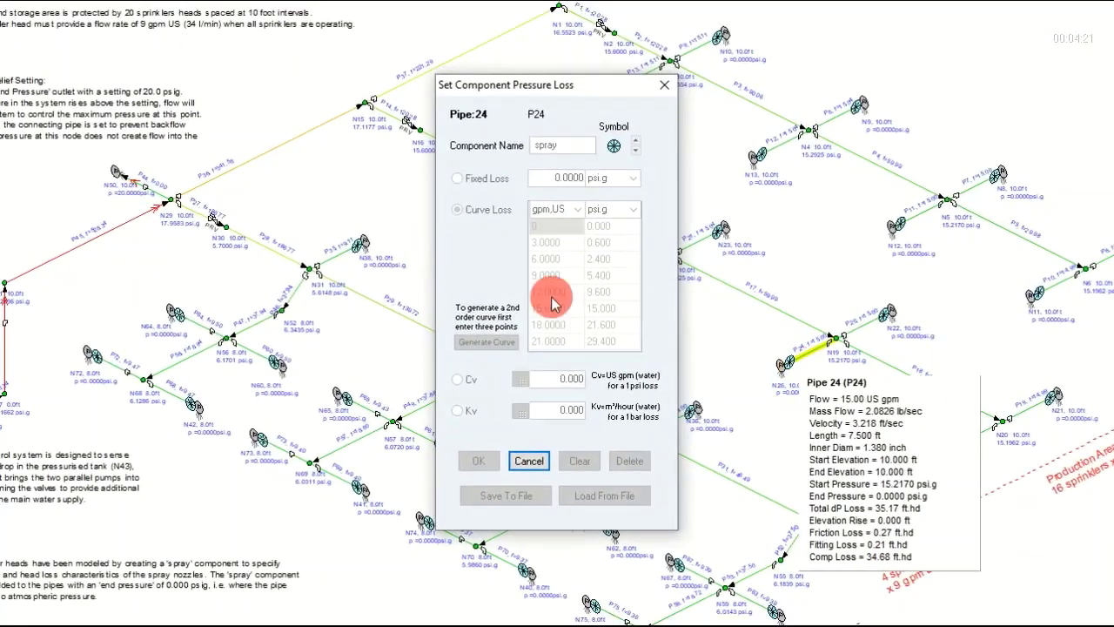
{"action": "left_click", "coordinate": [664, 84]}
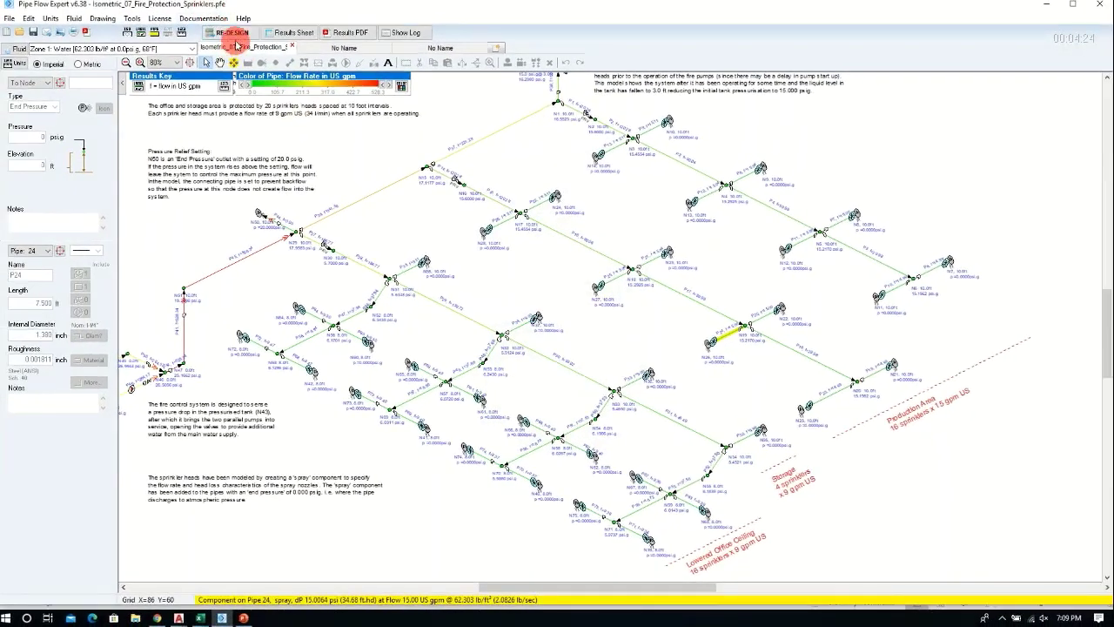
{"action": "left_click", "coordinate": [233, 34]}
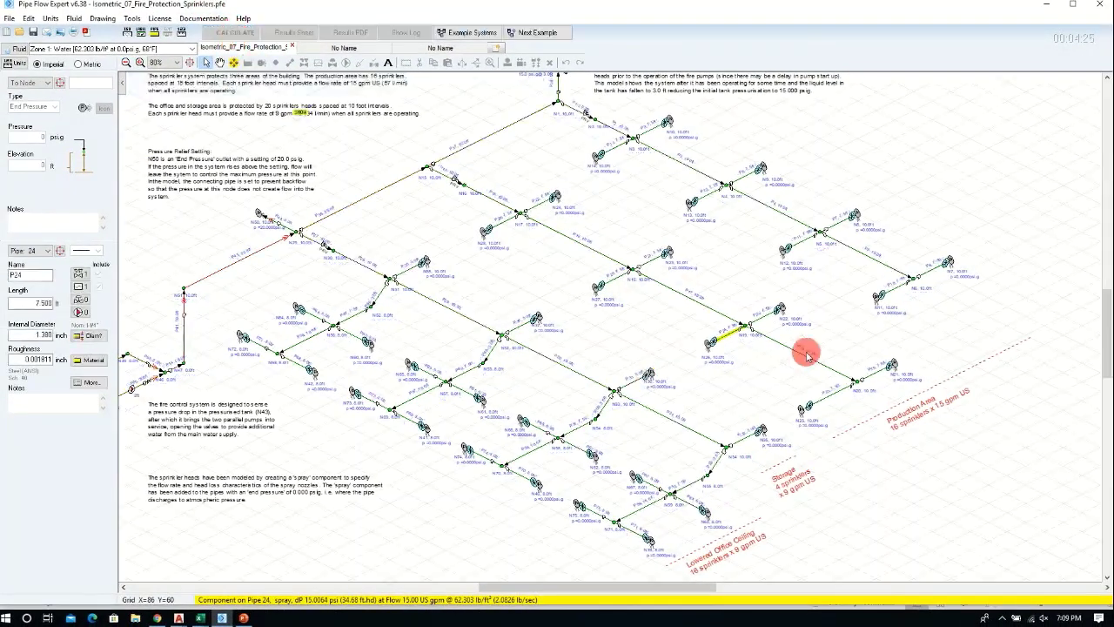
Switch Pipe 24's spray curve units to l/min and bar.g and confirm.
{"action": "left_click", "coordinate": [718, 342]}
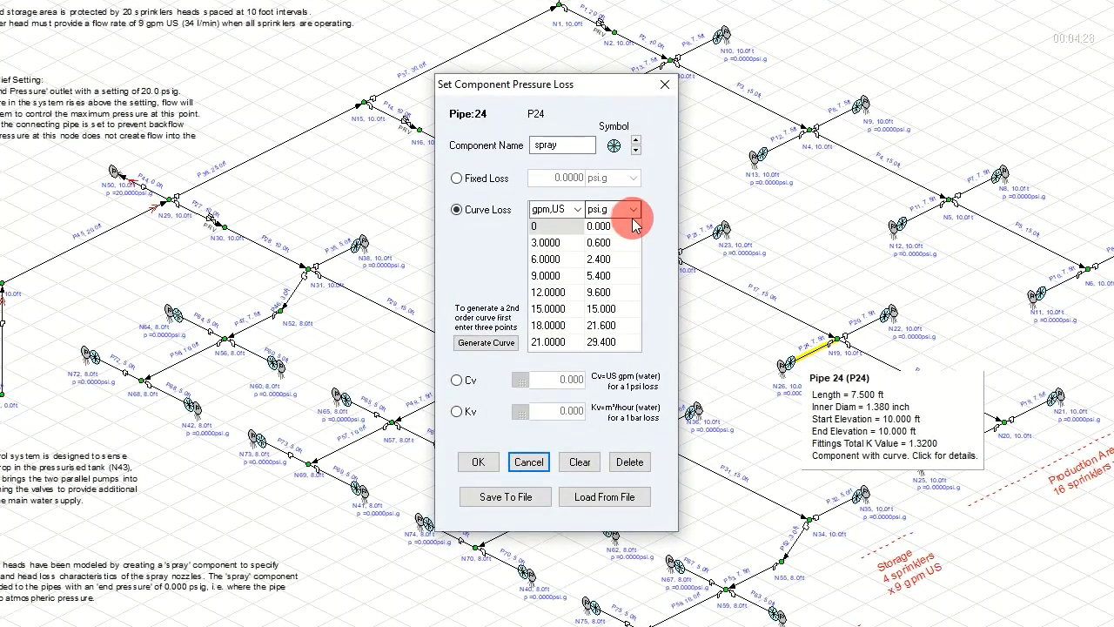
{"action": "left_click", "coordinate": [633, 210]}
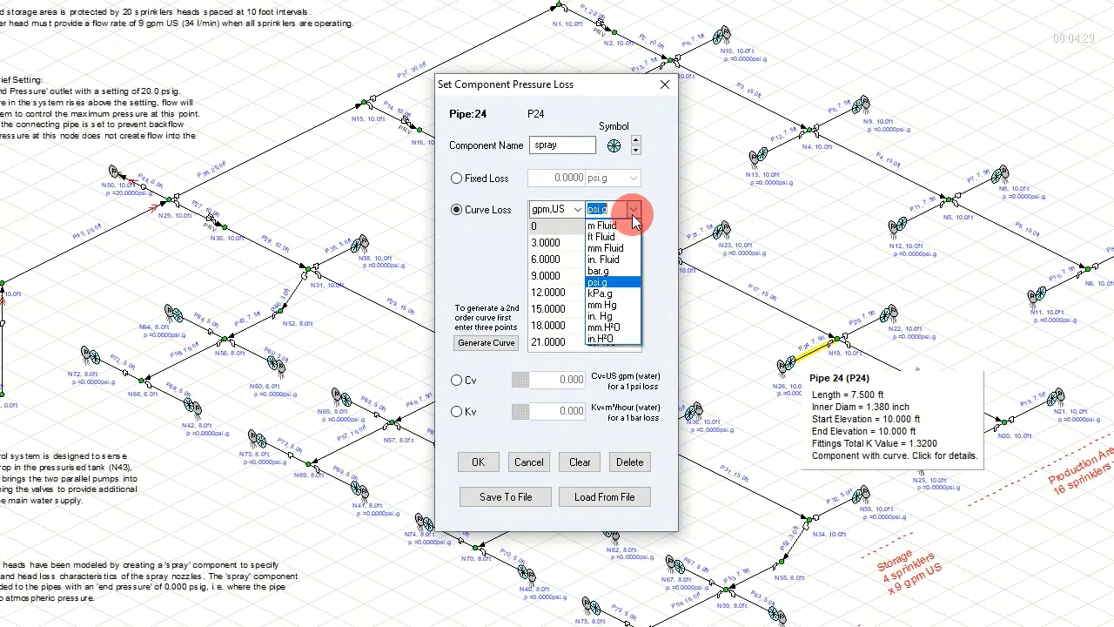
{"action": "left_click", "coordinate": [601, 282]}
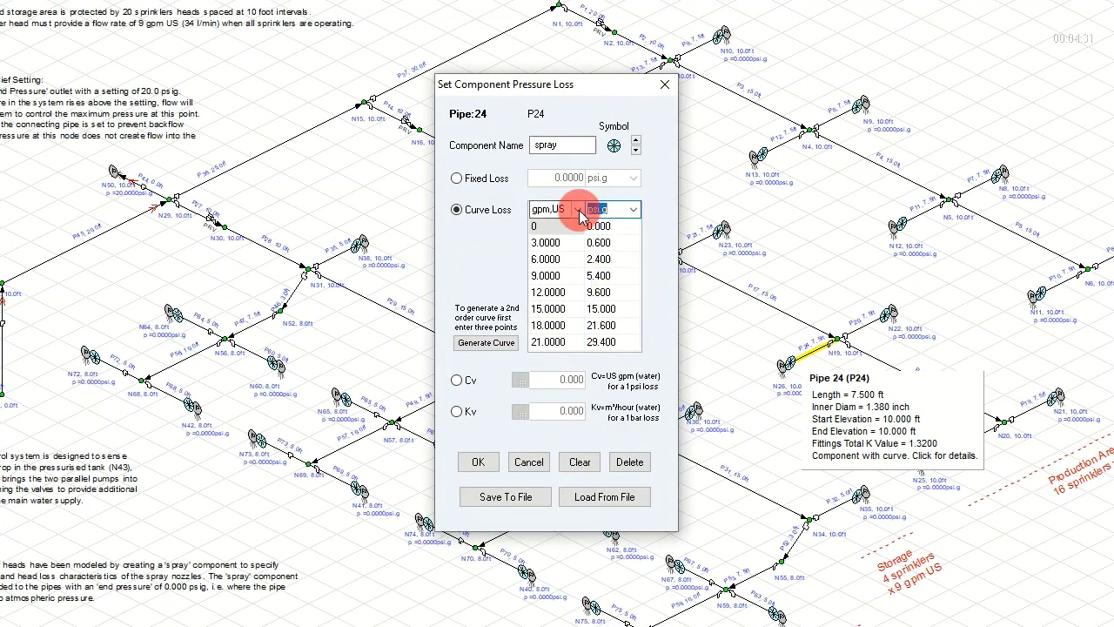
{"action": "left_click", "coordinate": [577, 209]}
{"action": "left_click", "coordinate": [558, 275]}
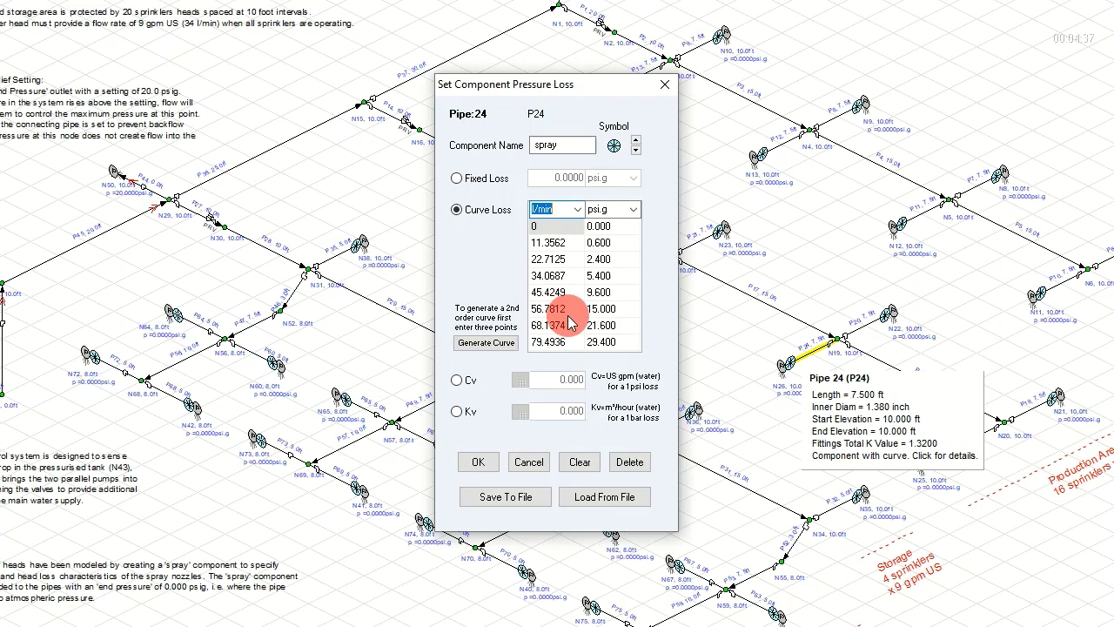
{"action": "left_click", "coordinate": [633, 208]}
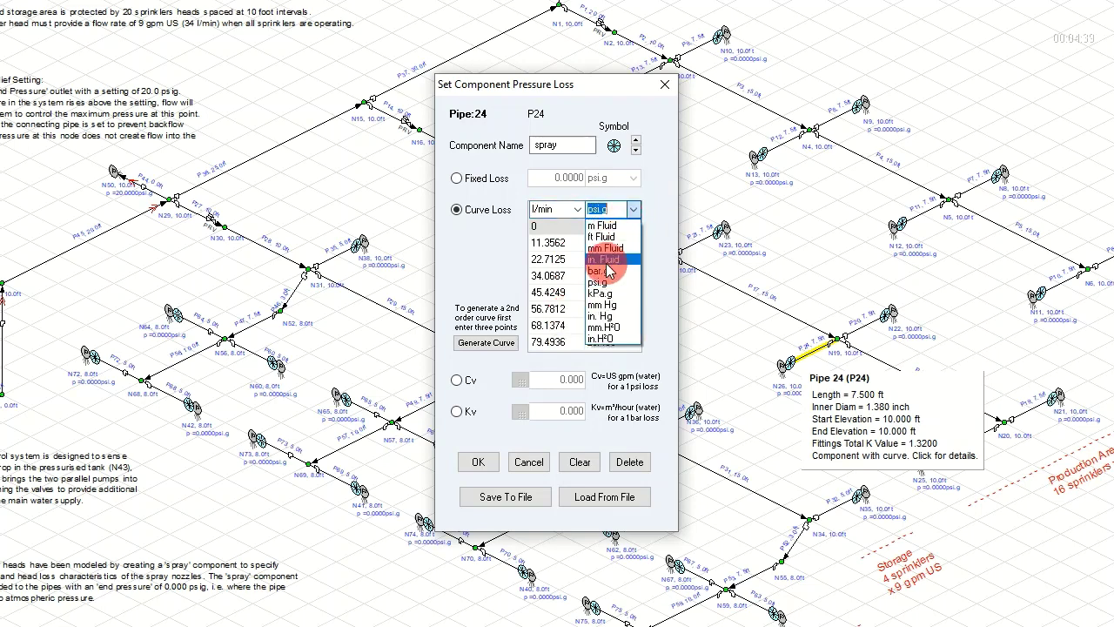
{"action": "left_click", "coordinate": [628, 283]}
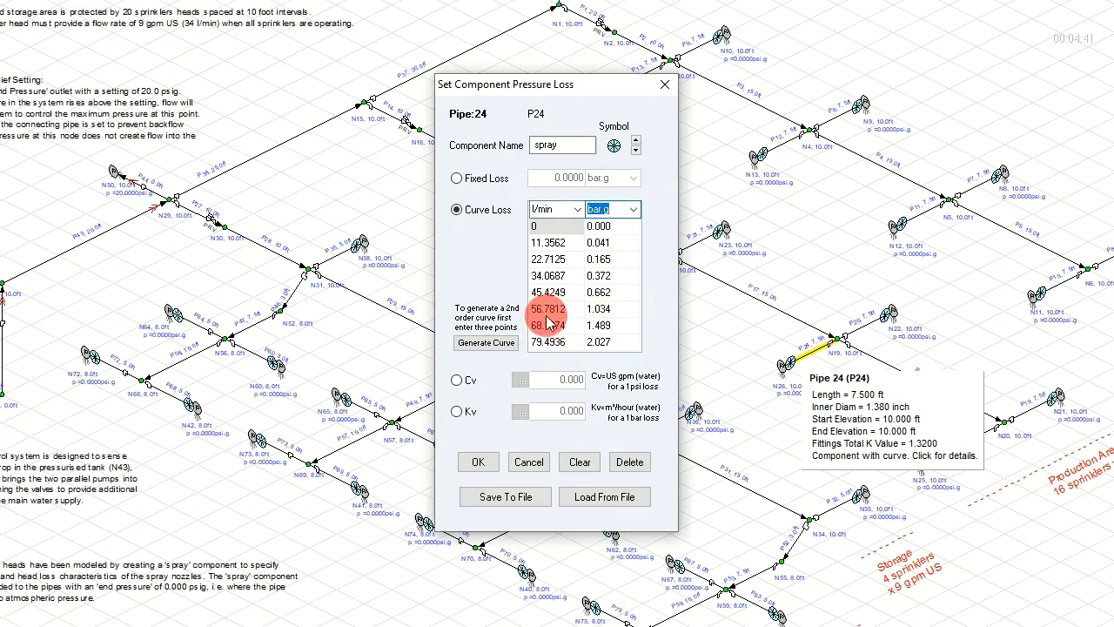
{"action": "left_click", "coordinate": [477, 461]}
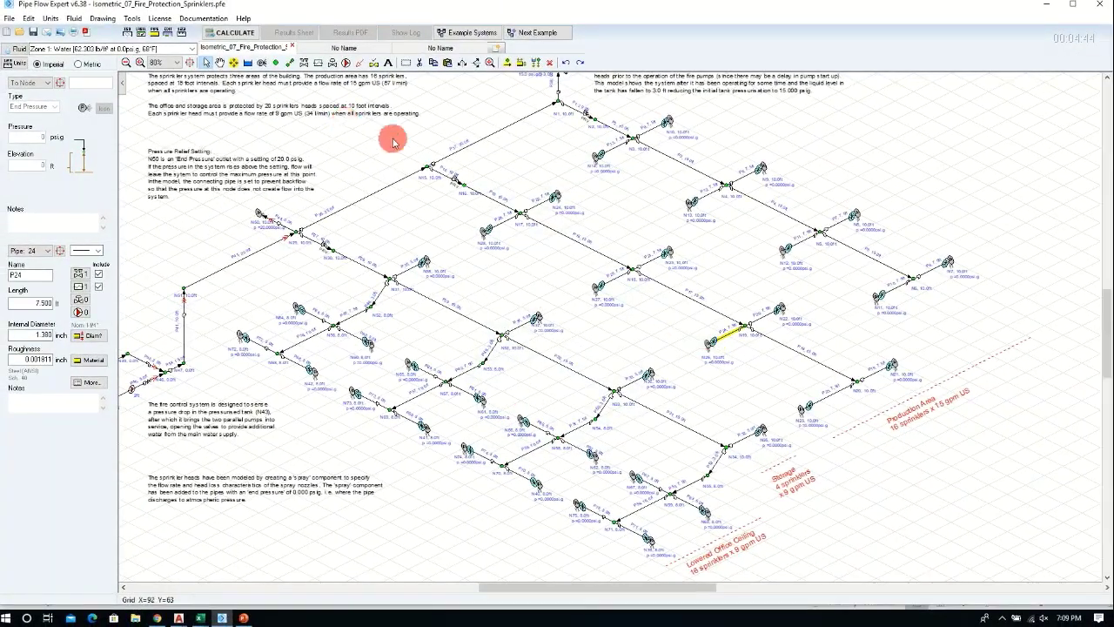
{"action": "scroll", "coordinate": [375, 127], "scroll_direction": "down", "scroll_amount": 2}
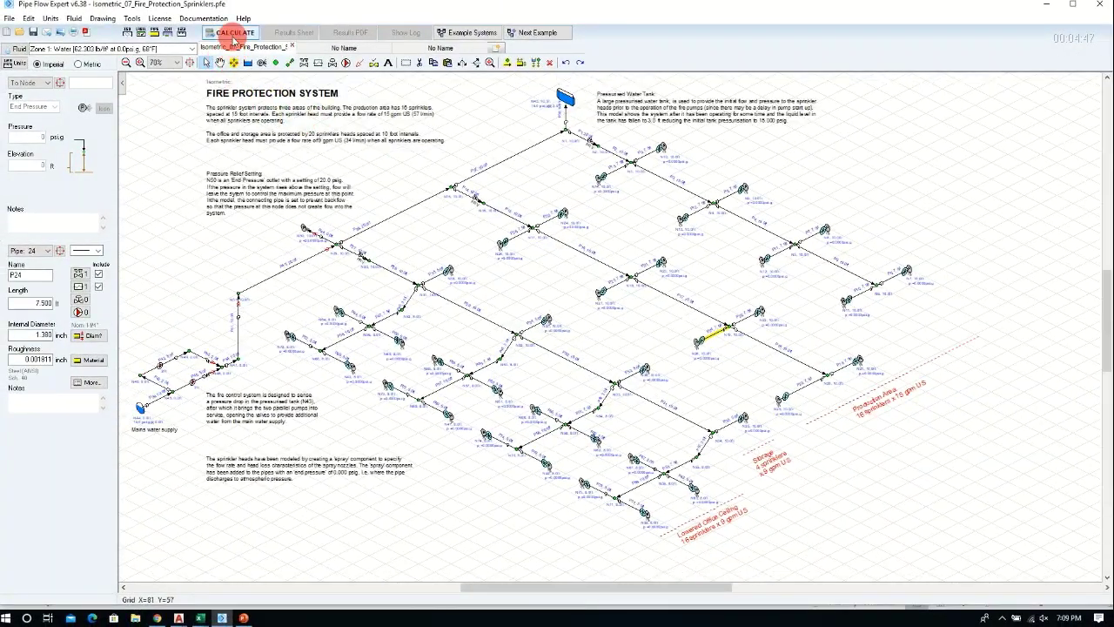
Recalculate the sprinkler network and display the results drawing.
{"action": "left_click", "coordinate": [233, 35]}
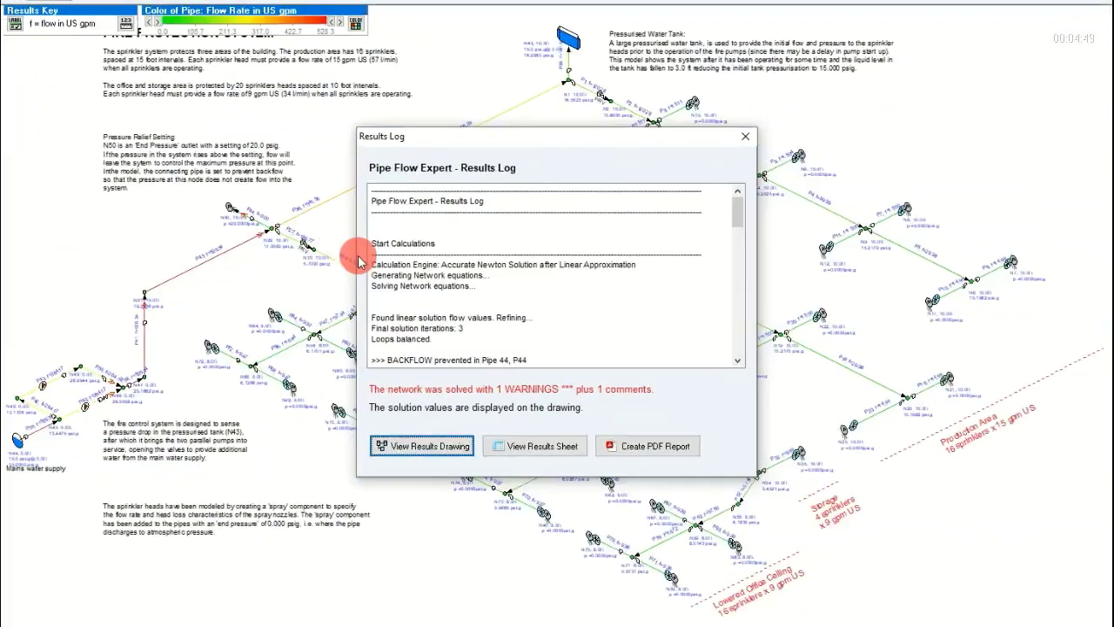
{"action": "left_click", "coordinate": [402, 474]}
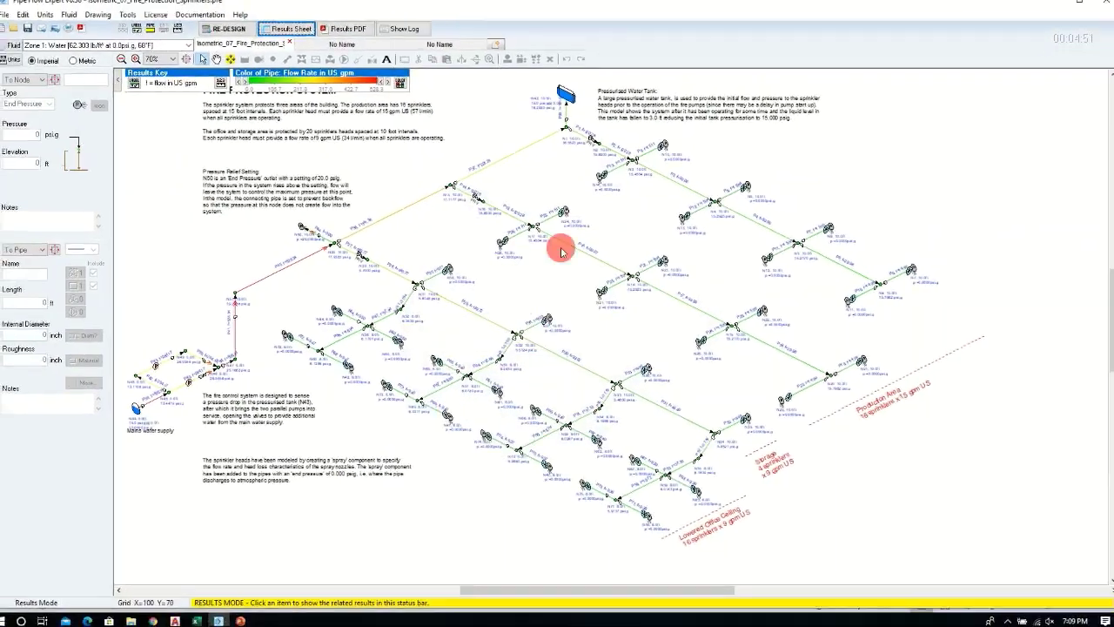
{"action": "scroll", "coordinate": [696, 311], "scroll_direction": "up", "scroll_amount": 3}
{"action": "scroll", "coordinate": [692, 303], "scroll_direction": "up", "scroll_amount": 1}
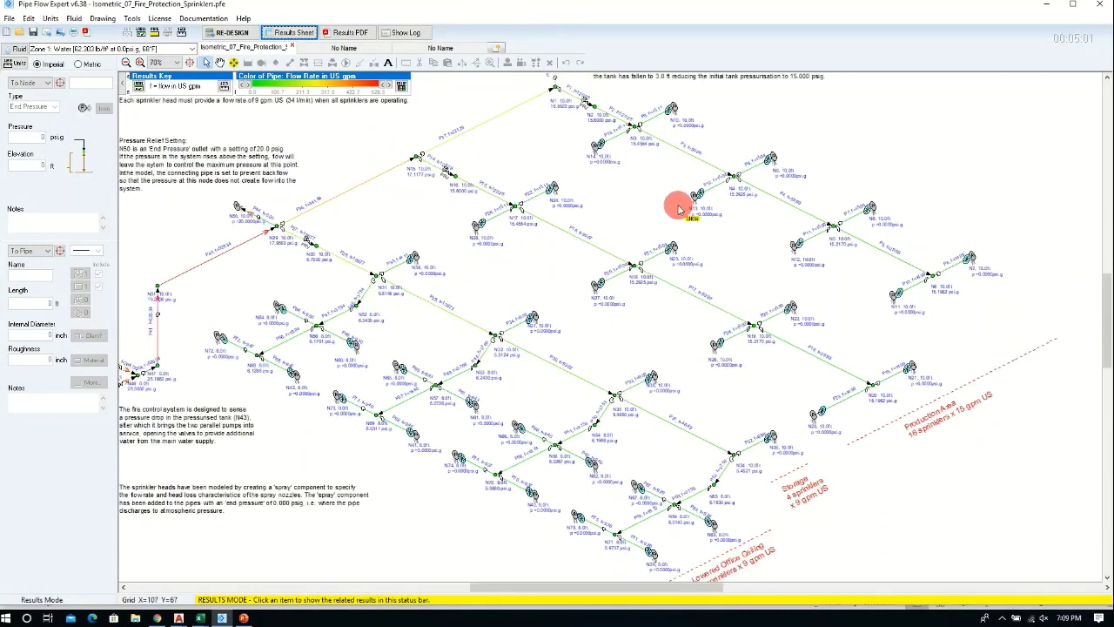
{"action": "scroll", "coordinate": [671, 211], "scroll_direction": "down", "scroll_amount": 1}
{"action": "scroll", "coordinate": [323, 294], "scroll_direction": "down", "scroll_amount": 1}
{"action": "scroll", "coordinate": [378, 310], "scroll_direction": "up", "scroll_amount": 1}
{"action": "scroll", "coordinate": [306, 318], "scroll_direction": "up", "scroll_amount": 1}
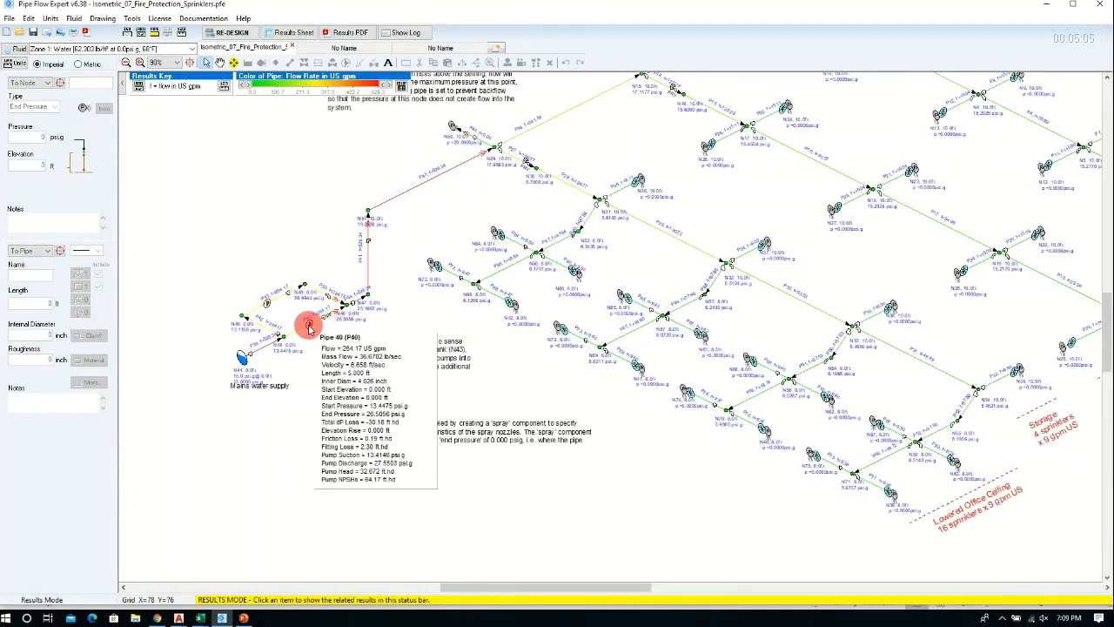
Centre the results drawing, then go to Pipe Flow's 'try before you buy' downloads page.
{"action": "scroll", "coordinate": [309, 328], "scroll_direction": "down", "scroll_amount": 2}
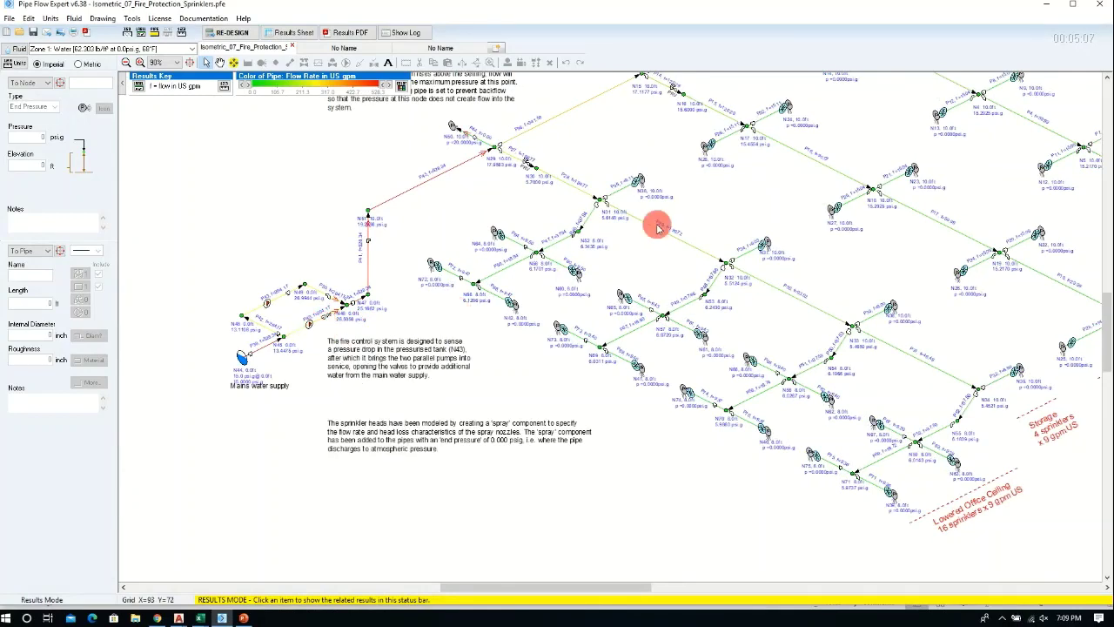
{"action": "scroll", "coordinate": [530, 223], "scroll_direction": "up", "scroll_amount": 2}
{"action": "scroll", "coordinate": [552, 218], "scroll_direction": "down", "scroll_amount": 1}
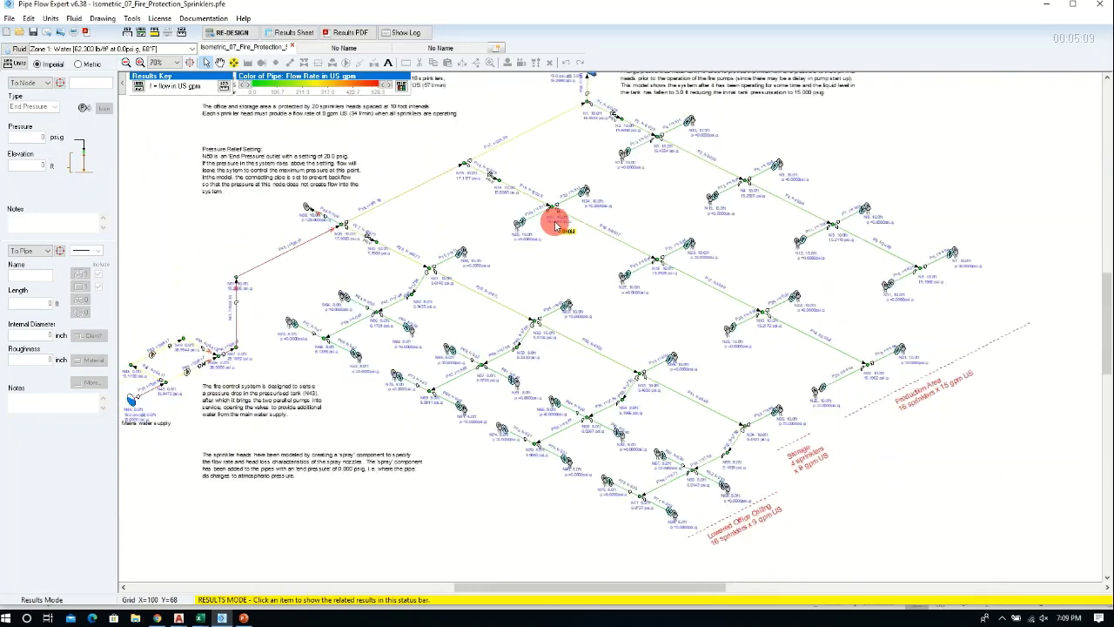
{"action": "scroll", "coordinate": [562, 246], "scroll_direction": "down", "scroll_amount": 1}
{"action": "left_click_drag", "start_coordinate": [568, 260], "coordinate": [578, 271]}
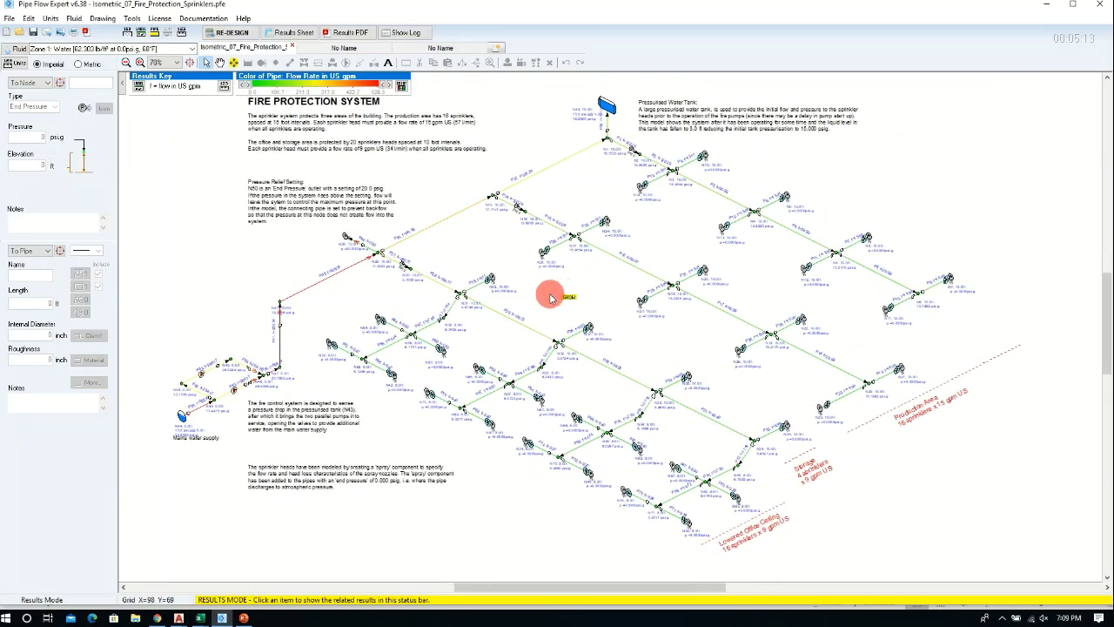
{"action": "left_click", "coordinate": [159, 618]}
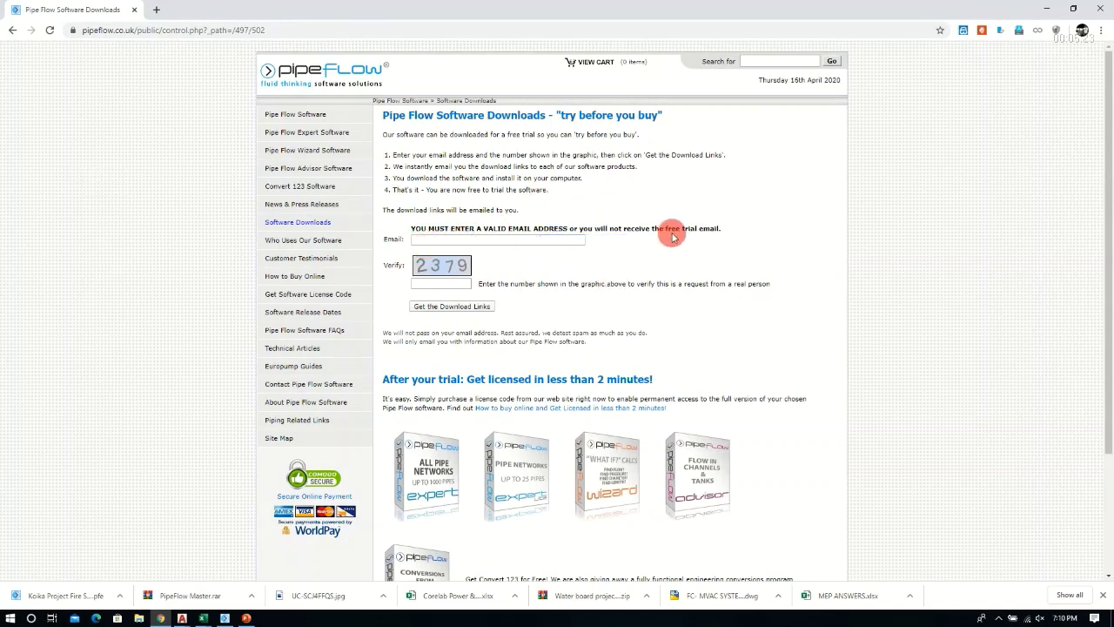
Scroll down and back up the pipeflow.co.uk Software Downloads page showing the free-trial form.
{"action": "scroll", "coordinate": [624, 243], "scroll_direction": "down", "scroll_amount": 2}
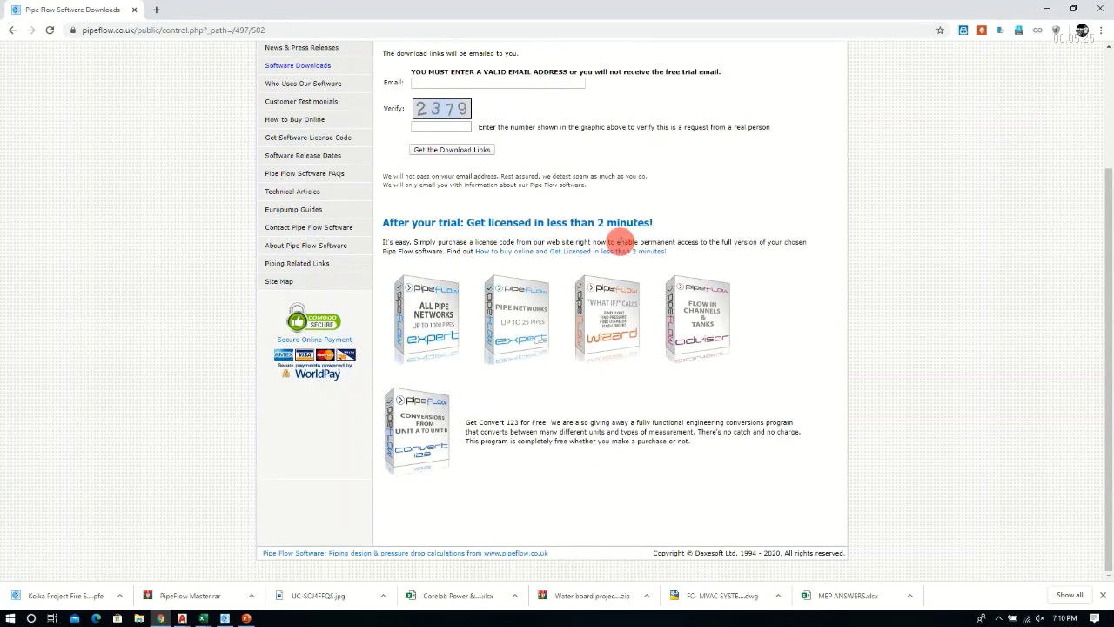
{"action": "scroll", "coordinate": [624, 243], "scroll_direction": "up", "scroll_amount": 2}
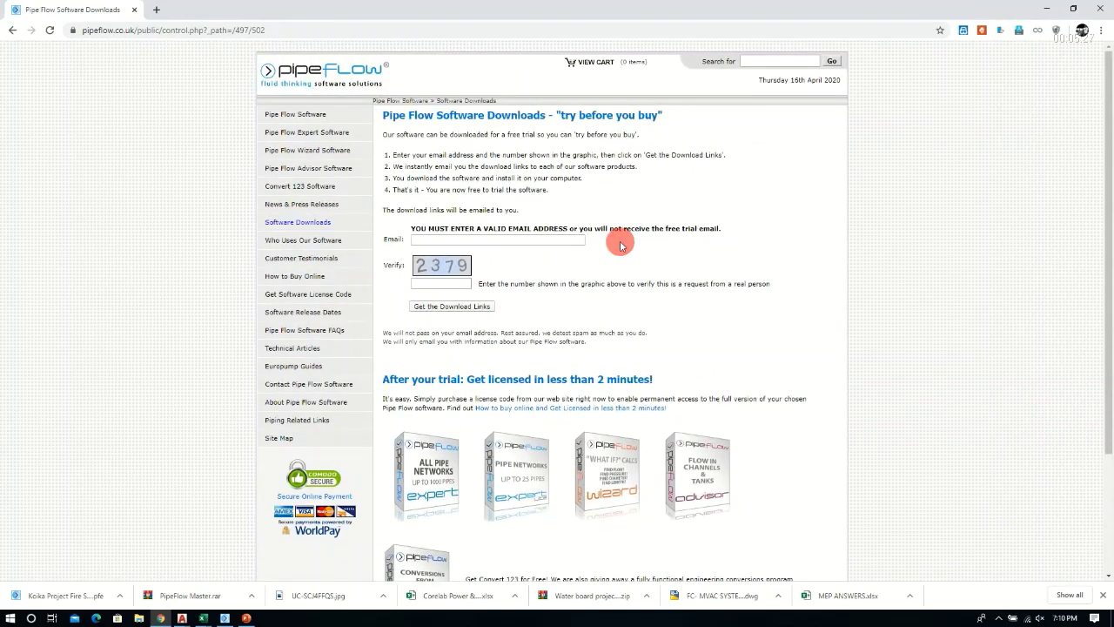